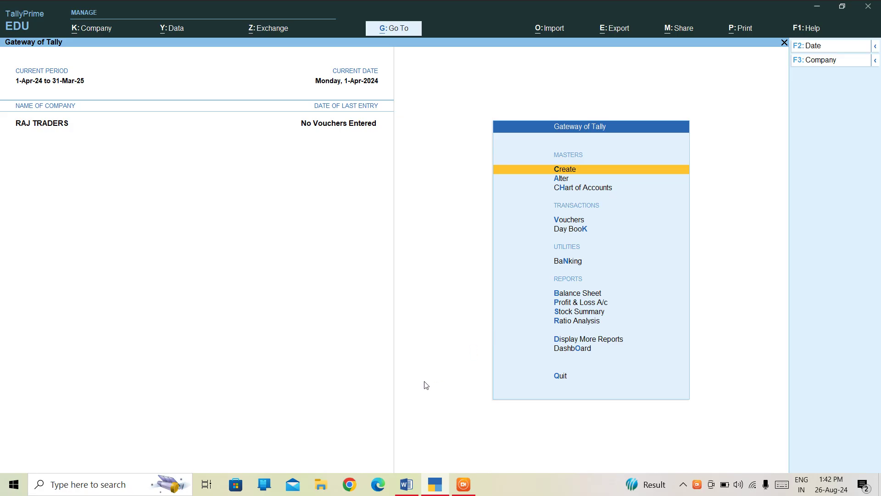
# Step: Switch to the Word notes and add the centred, bold, underlined heading "NON- ACCOUNTING VOUCHERS" on the empty last line
pyautogui.click(403, 483)
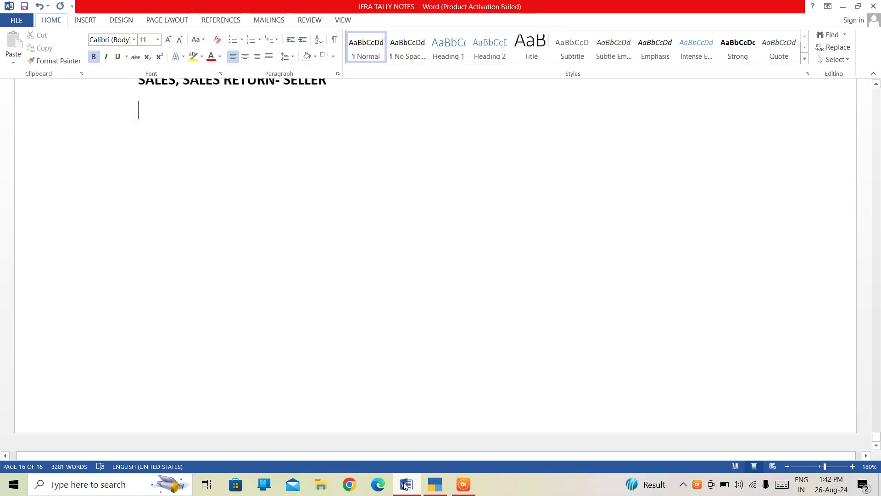
pyautogui.hotkey('ctrl', 'b')
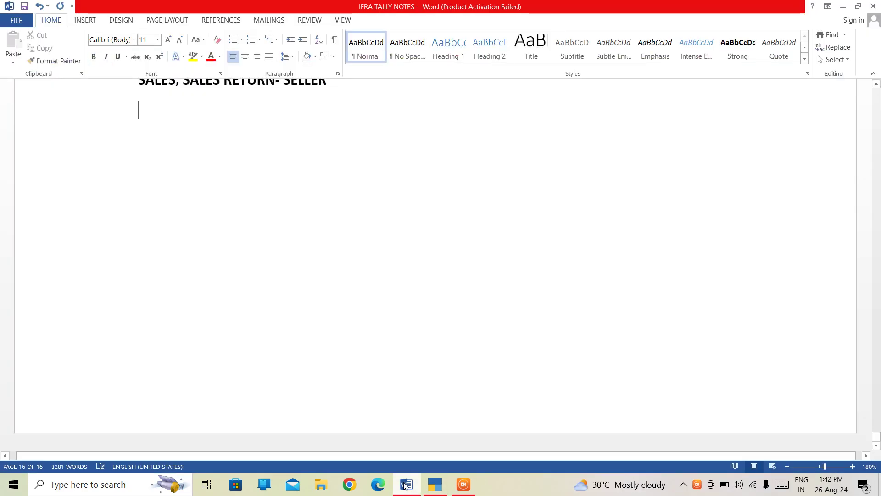
pyautogui.hotkey('ctrl', 'e')
pyautogui.hotkey('ctrl', 'u')
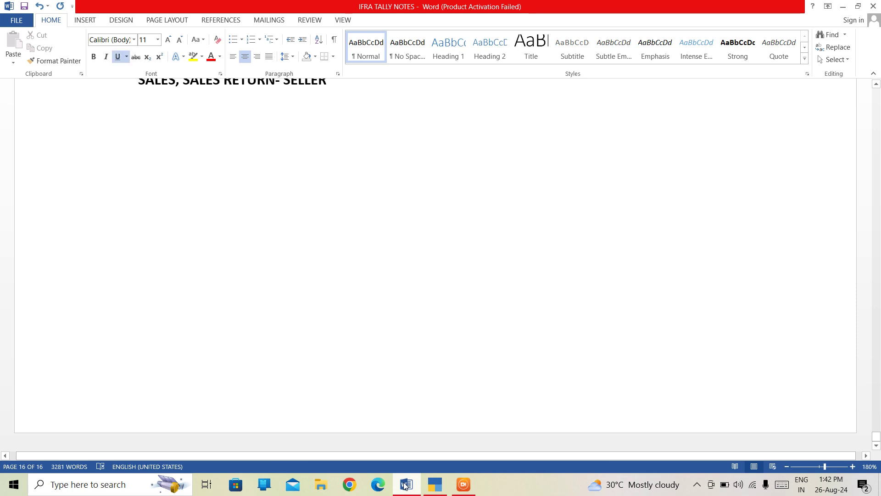
pyautogui.hotkey('ctrl', 'b')
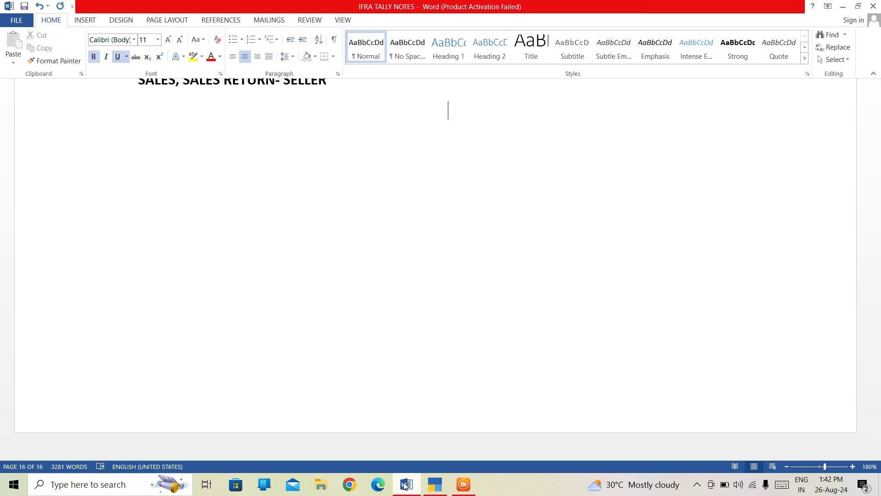
pyautogui.write('NON-')
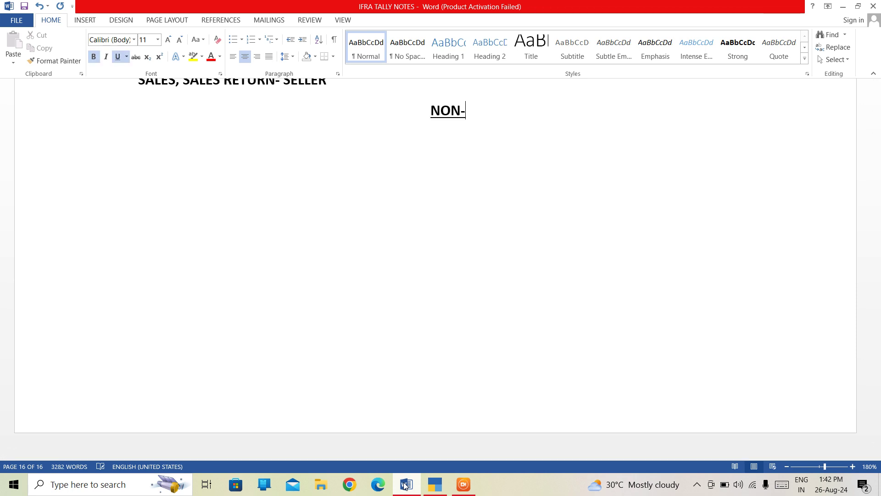
pyautogui.write(' ACCOUNTI')
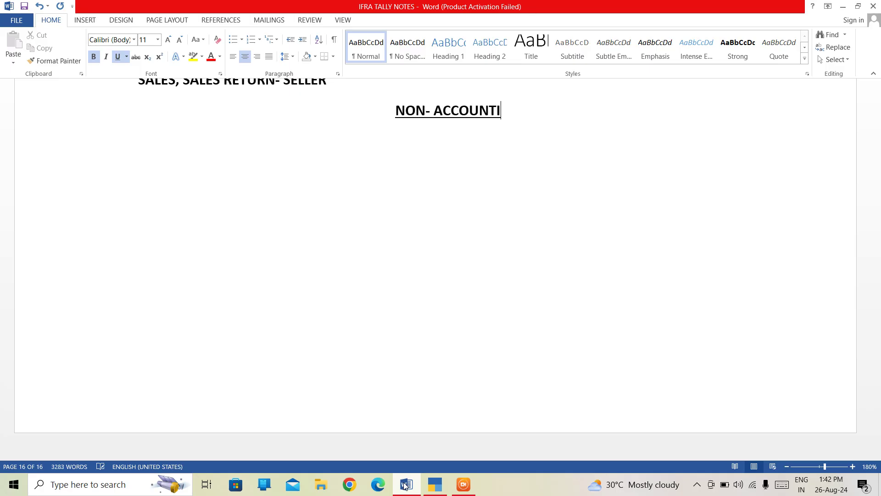
pyautogui.write('NG VOUCHERS')
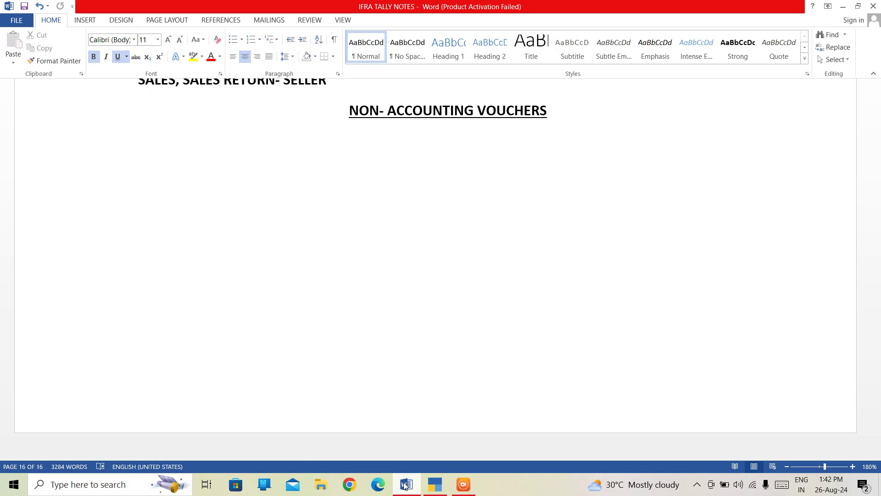
# Step: Start a left-aligned numbered list below the heading with the bold term "REVERSING JOURNAL-" as item 1, ending bold after it
pyautogui.press('Return')
pyautogui.hotkey('ctrl', 'l')
pyautogui.click(405, 485)
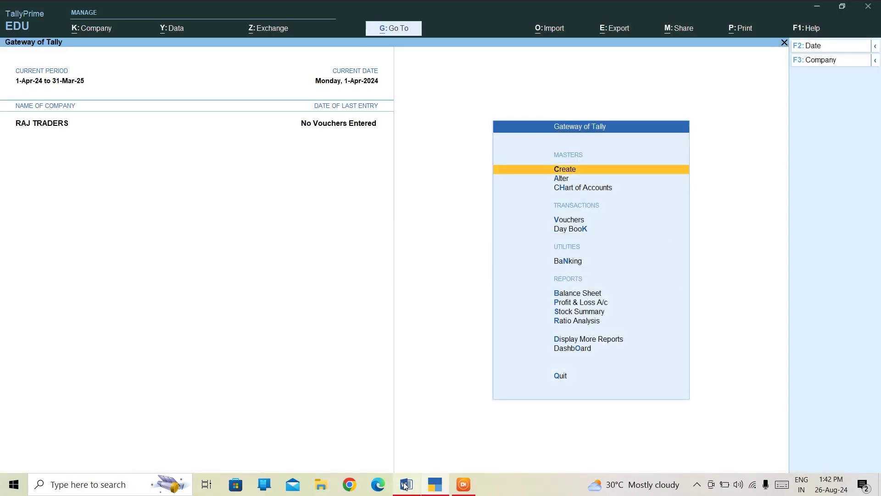
pyautogui.click(406, 485)
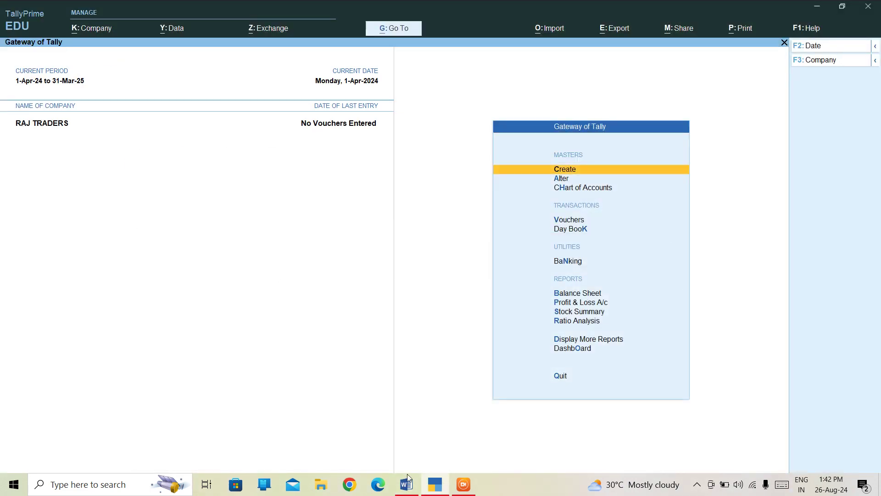
pyautogui.write('1')
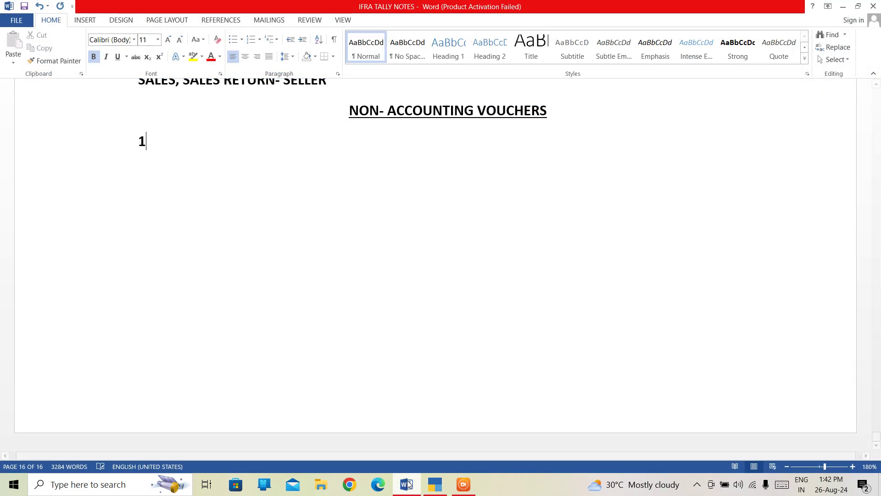
pyautogui.write('.')
pyautogui.press('space')
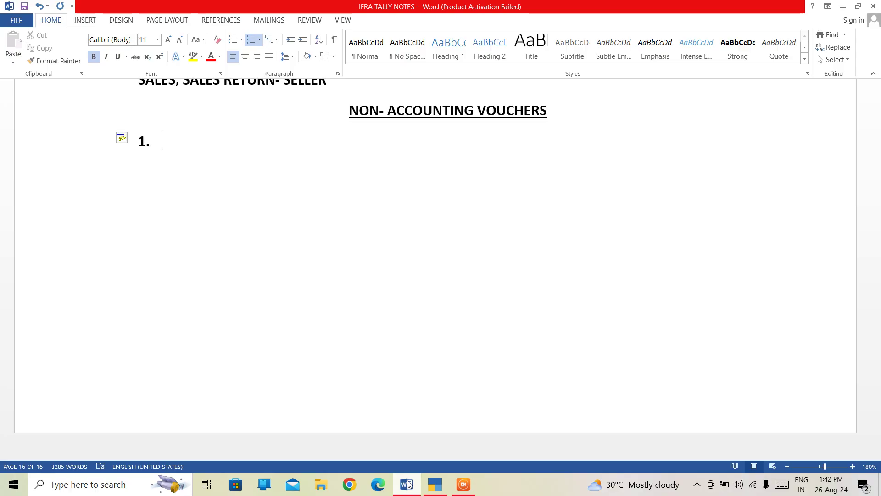
pyautogui.write('REVE')
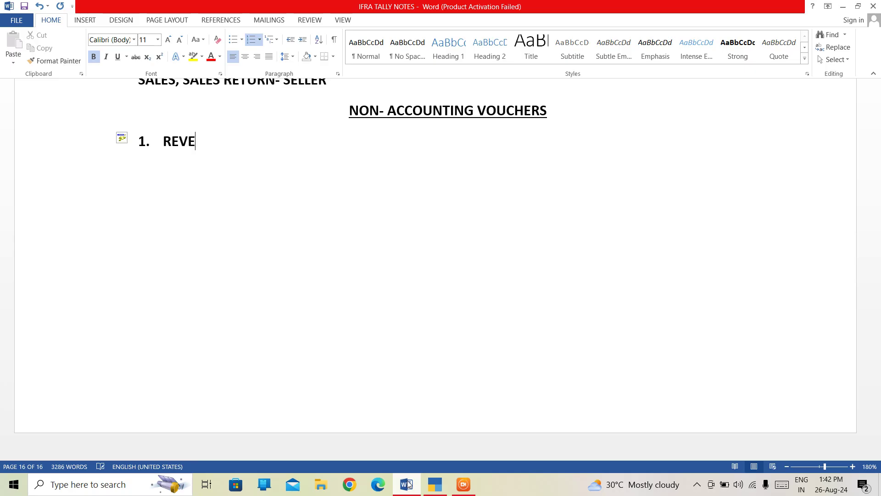
pyautogui.write('RSING JOURNAL-')
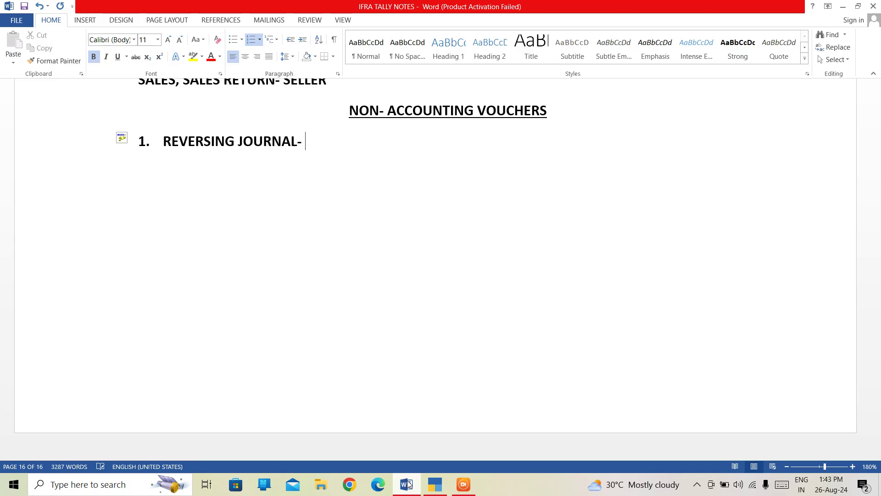
pyautogui.hotkey('ctrl', 'b')
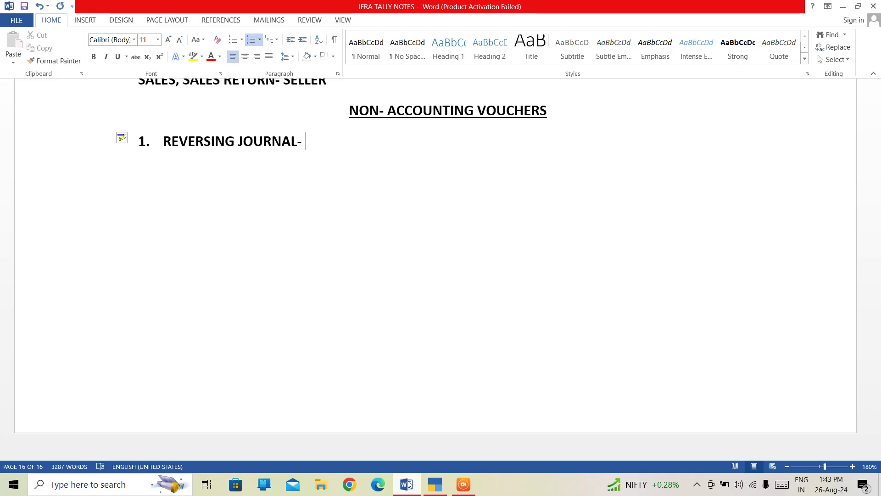
# Step: Define the term in regular text as "ARE THOSE VOUCHERS WHICH DO NOT IMPACT ON BOOKS OF ACCOUNT."
pyautogui.write('ARE THOS')
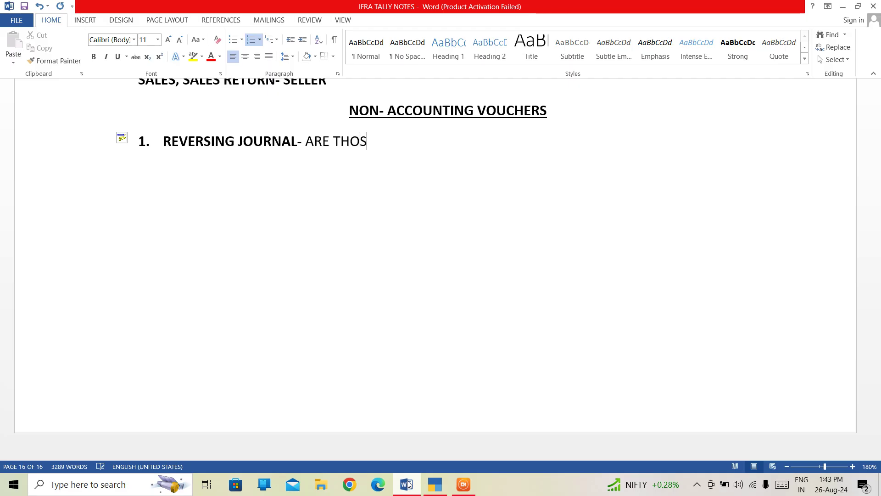
pyautogui.write('E VOUCHERS')
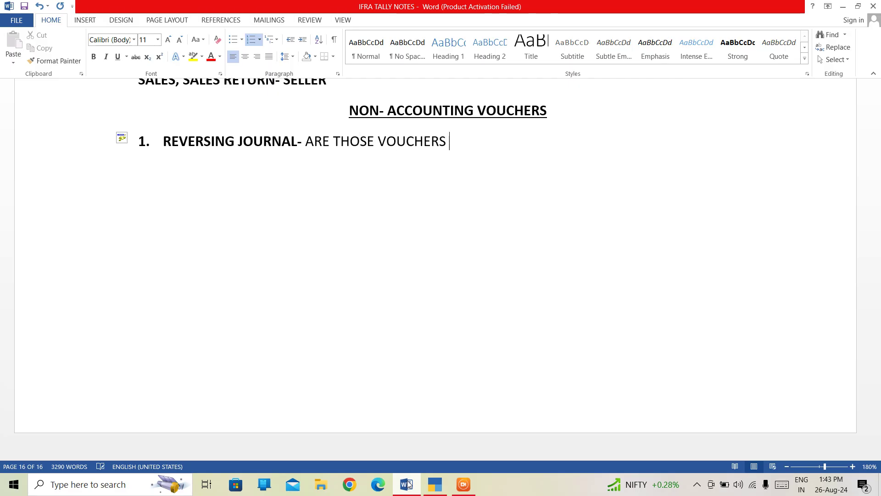
pyautogui.write(' WHICH')
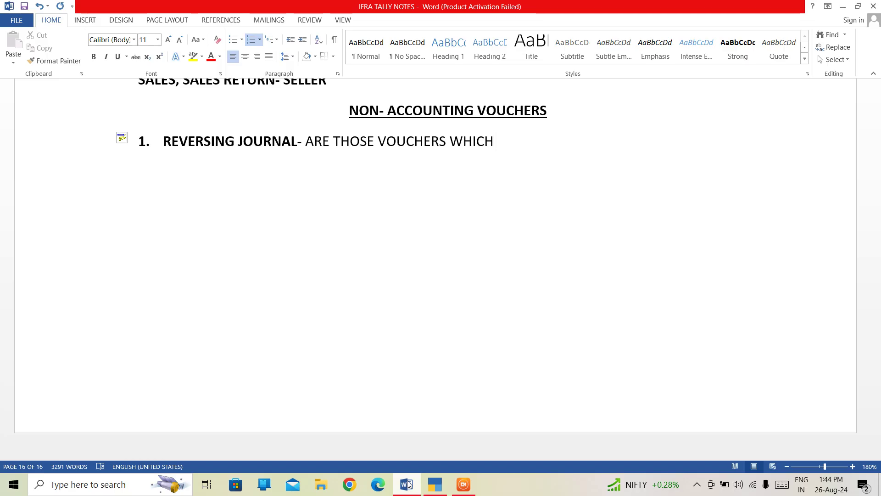
pyautogui.write('DO NOT IMP')
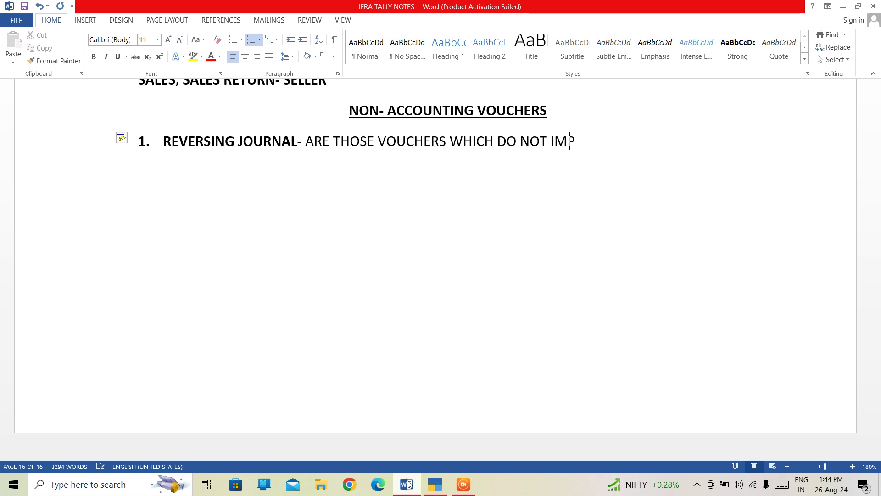
pyautogui.write('ACT ')
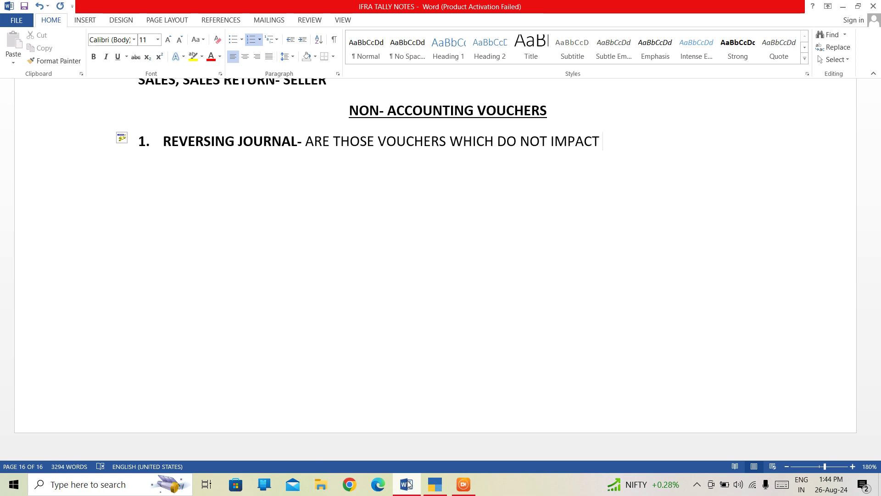
pyautogui.write('ON B')
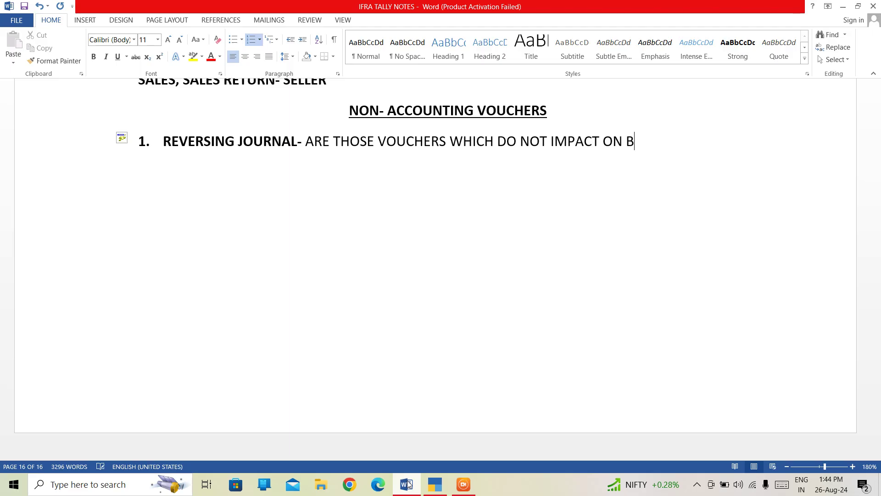
pyautogui.write('OOKS OF ACCOUNT')
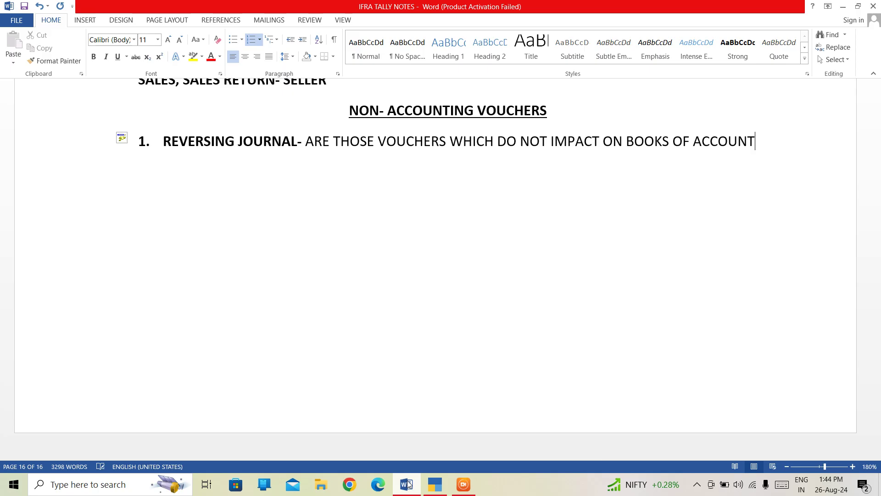
pyautogui.write('.')
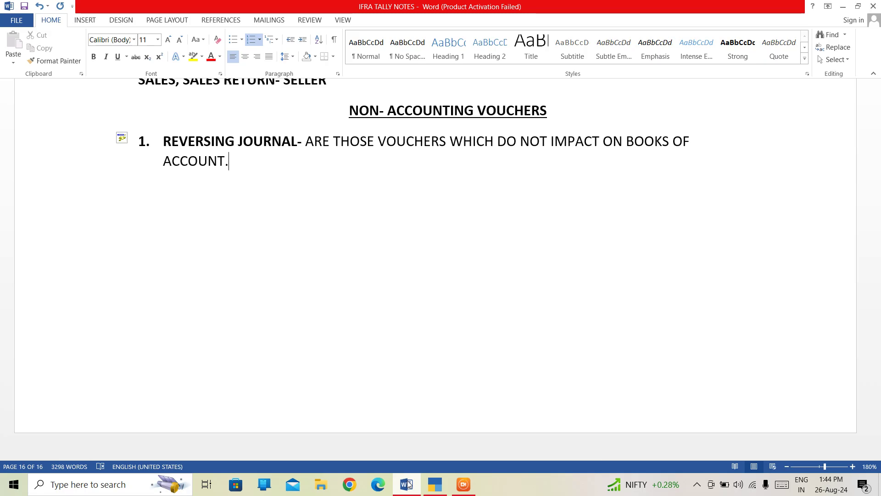
pyautogui.press('Return')
pyautogui.write('TH')
pyautogui.press('BackSpace')
pyautogui.press('BackSpace')
pyautogui.press('BackSpace')
pyautogui.press('BackSpace')
pyautogui.press('BackSpace')
# Step: Begin a second sentence in item 1 with "THESE ARE SPECIAL", fixing the missing space before "SPECIAL"
pyautogui.write('THESE')
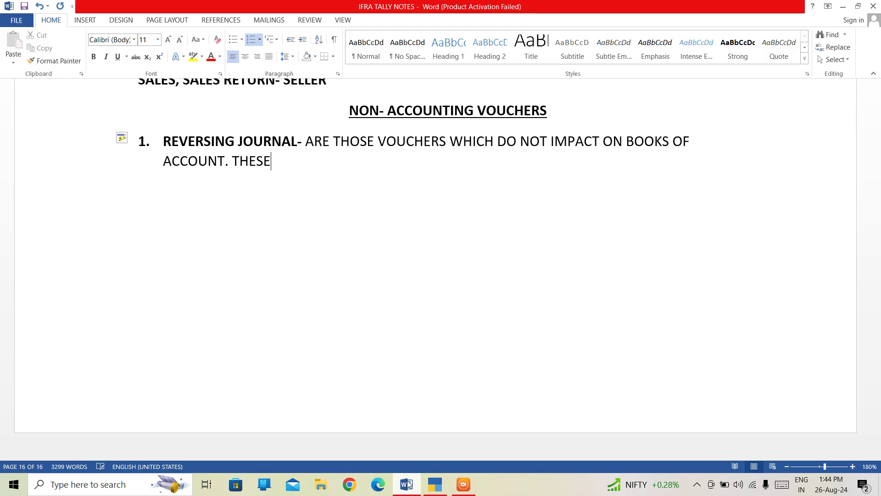
pyautogui.write(' ARESPECI')
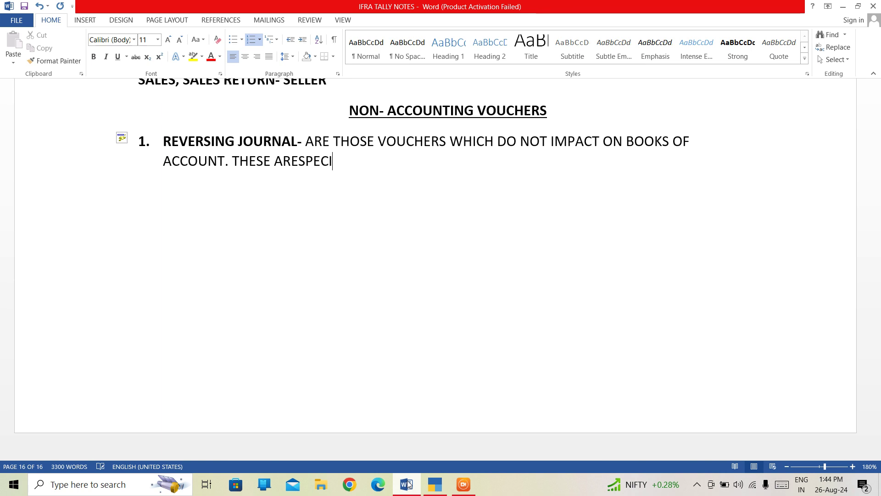
pyautogui.write('AL')
pyautogui.press('Left')
pyautogui.press('Left')
pyautogui.press('Left')
pyautogui.press('Left')
pyautogui.press('Left')
pyautogui.press('Left')
pyautogui.press('Left')
pyautogui.press('Right')
pyautogui.press('Right')
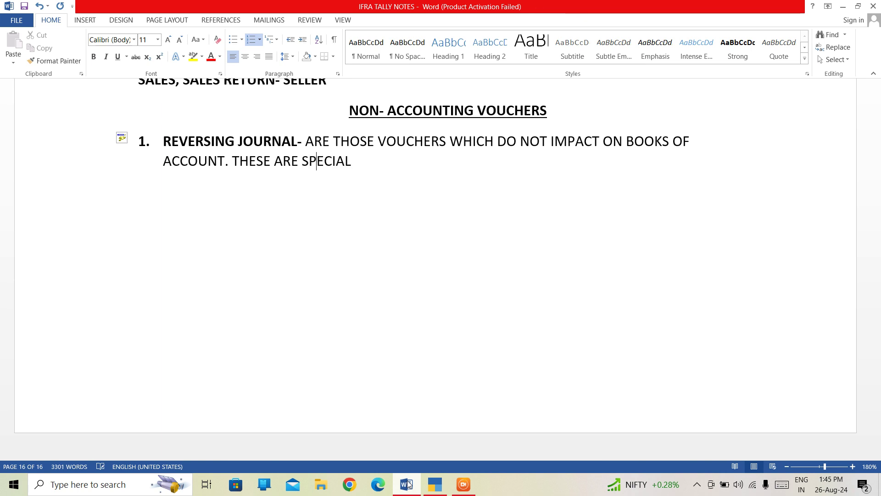
pyautogui.press('Right')
pyautogui.press('Right')
pyautogui.press('Right')
pyautogui.press('Right')
pyautogui.press('Right')
pyautogui.write('JOU')
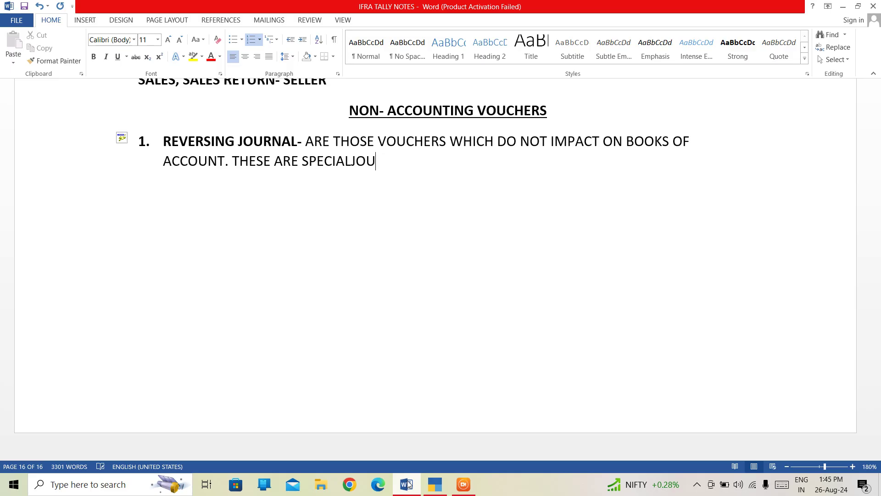
pyautogui.write('RNAL')
pyautogui.press('BackSpace')
pyautogui.press('BackSpace')
pyautogui.press('BackSpace')
pyautogui.press('BackSpace')
pyautogui.press('BackSpace')
pyautogui.press('BackSpace')
pyautogui.press('BackSpace')
# Step: Continue the second sentence after "SPECIAL" with the words "JOURNALS THAT ARE"
pyautogui.write('JO')
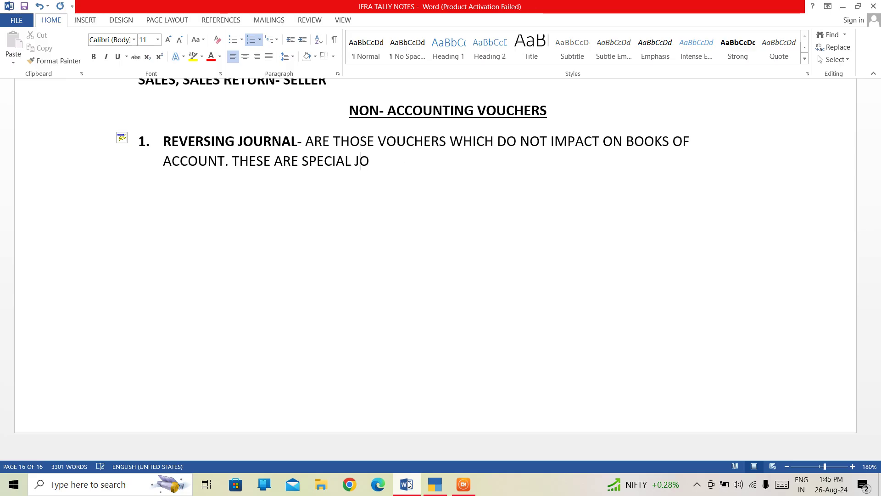
pyautogui.write('URNALS')
pyautogui.write('THAT')
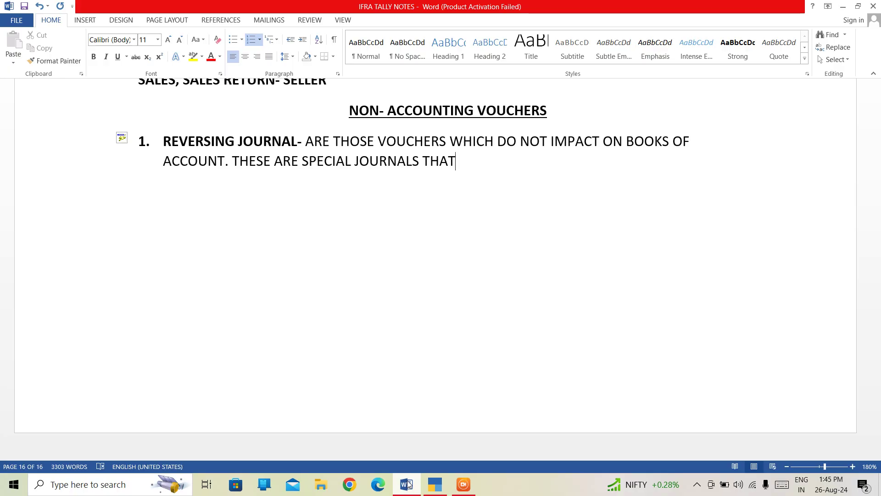
pyautogui.write('ARE')
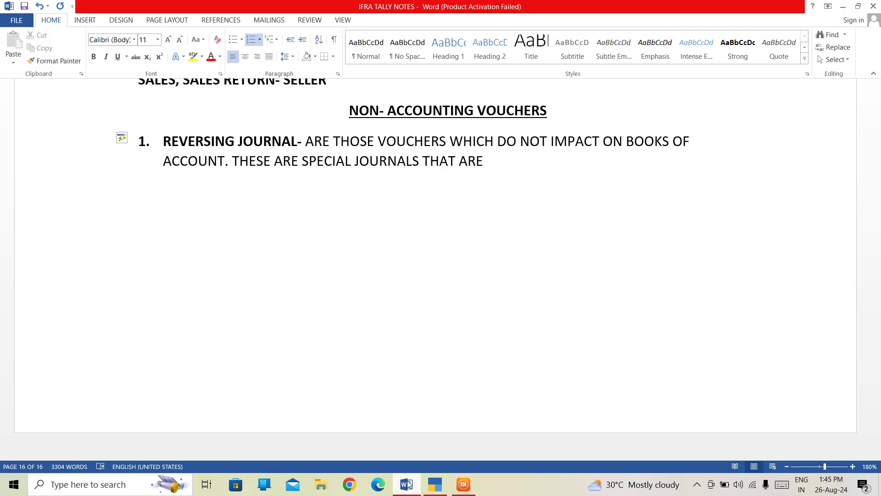
# Step: Continue the second sentence of item 1 with "AUTOMATICALLYREVERSED AFTER THE DATE PF THE JOURNAL"
pyautogui.write(' AUT')
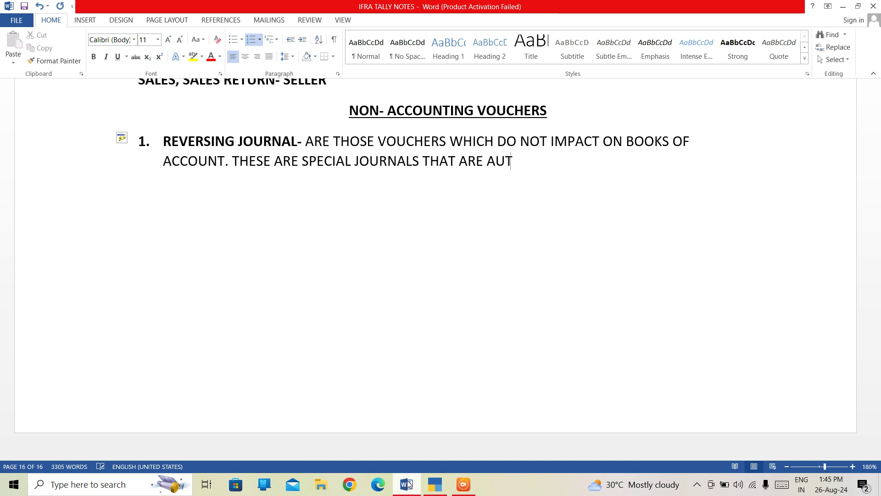
pyautogui.write('OMATICALLY')
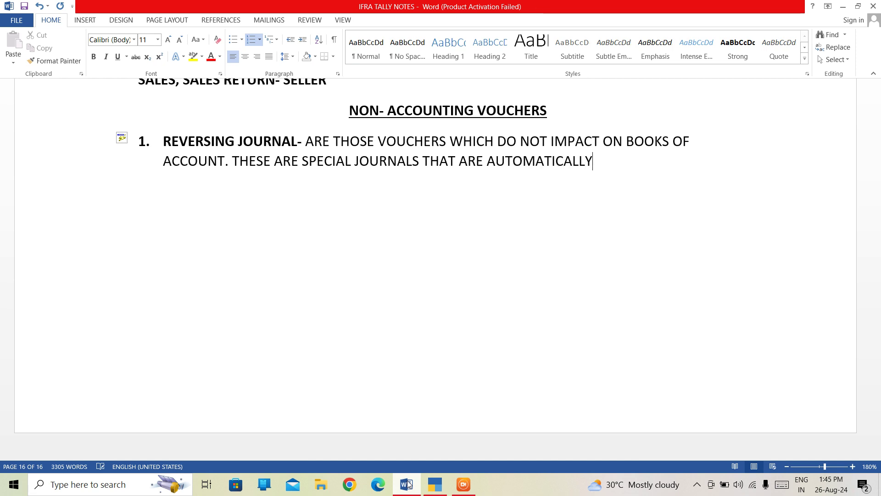
pyautogui.write('REVERSED')
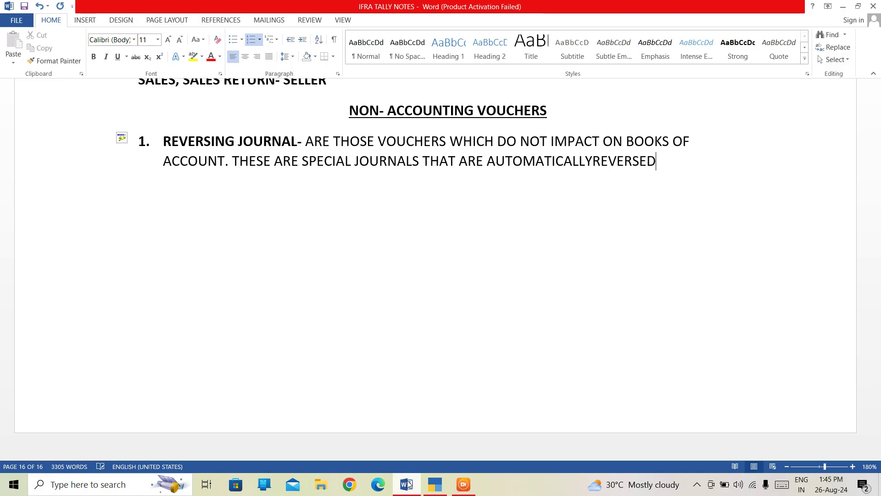
pyautogui.write(' AFTR')
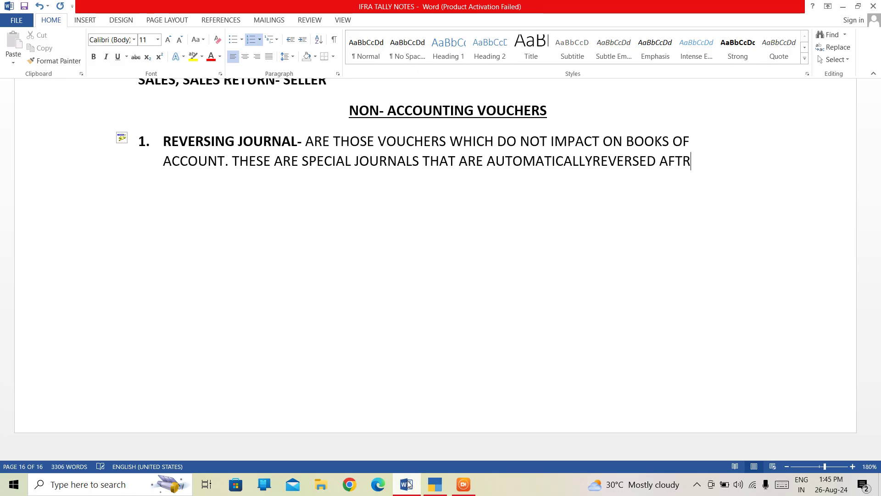
pyautogui.press('BackSpace')
pyautogui.write('ER TH')
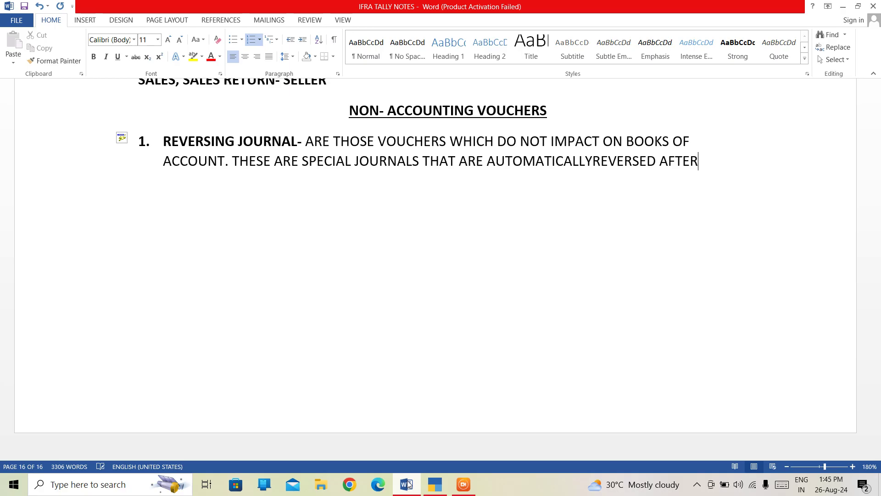
pyautogui.write('E DATE PF ')
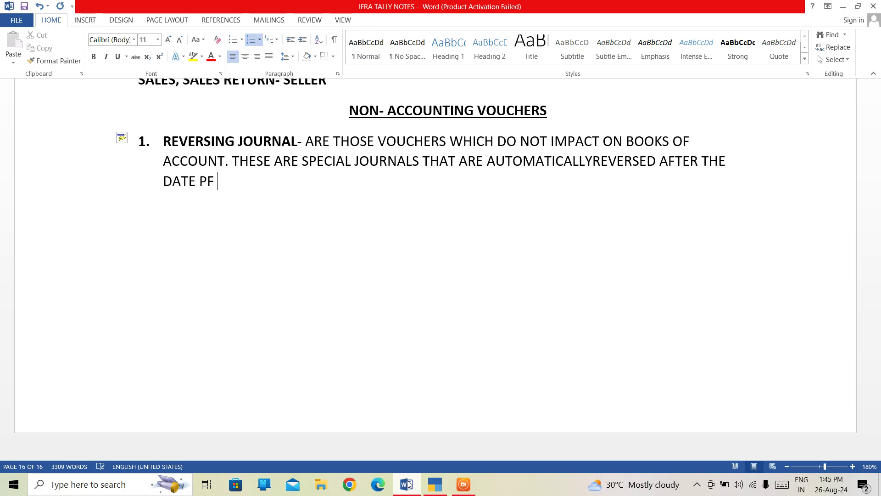
pyautogui.write('THE ')
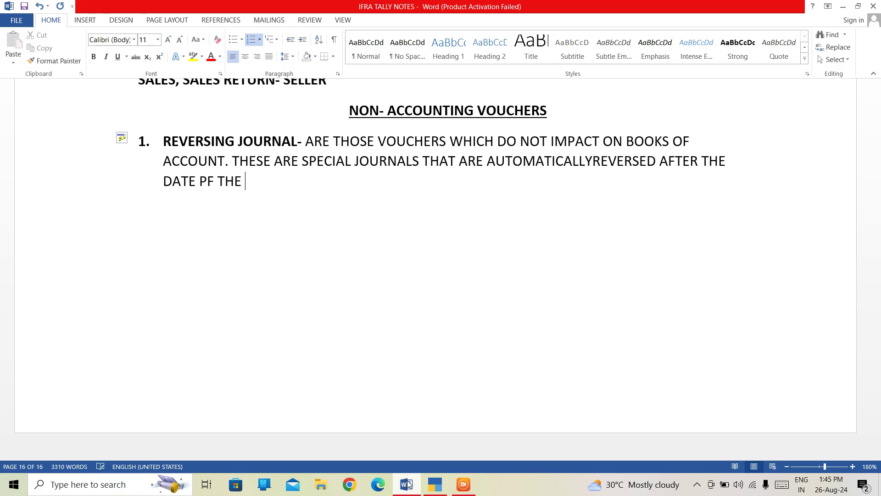
pyautogui.write('JOURNAK')
pyautogui.press('BackSpace')
pyautogui.write('L')
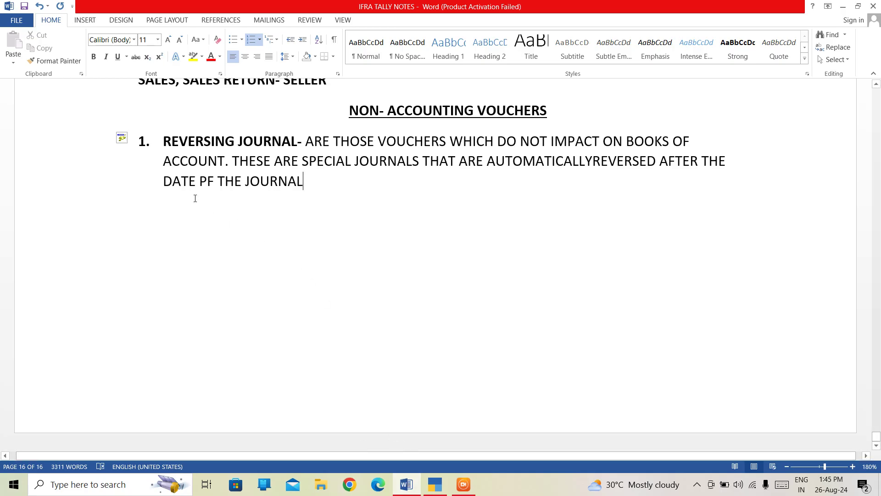
# Step: Close item 1 with a period after correcting "PF" to "OF", and insert the missing space before "REVERSED"
pyautogui.click(208, 183)
pyautogui.press('BackSpace')
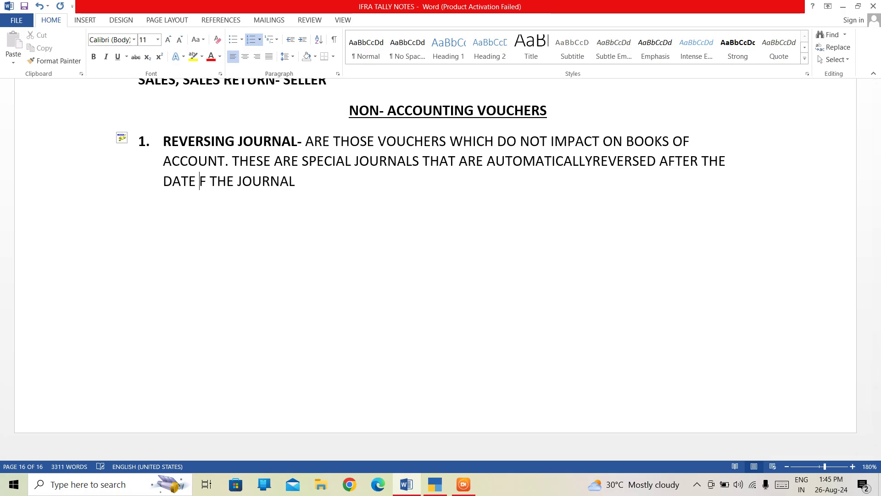
pyautogui.write('O')
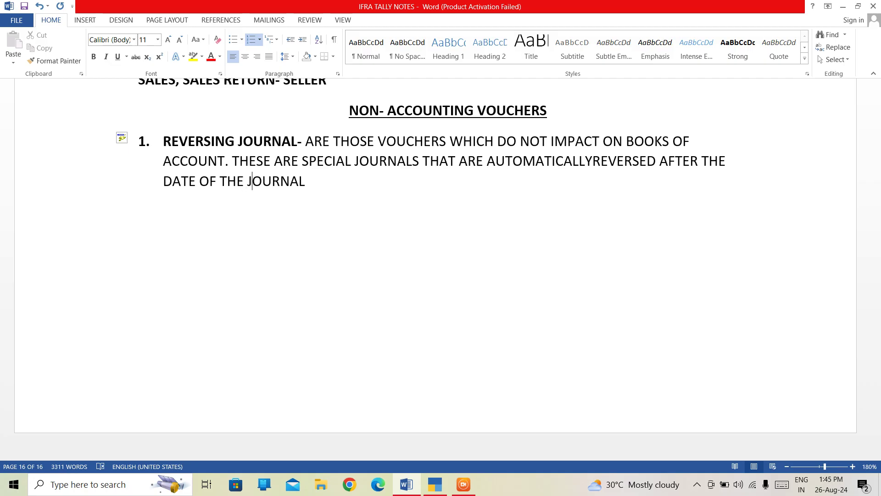
pyautogui.click(305, 181)
pyautogui.write('.')
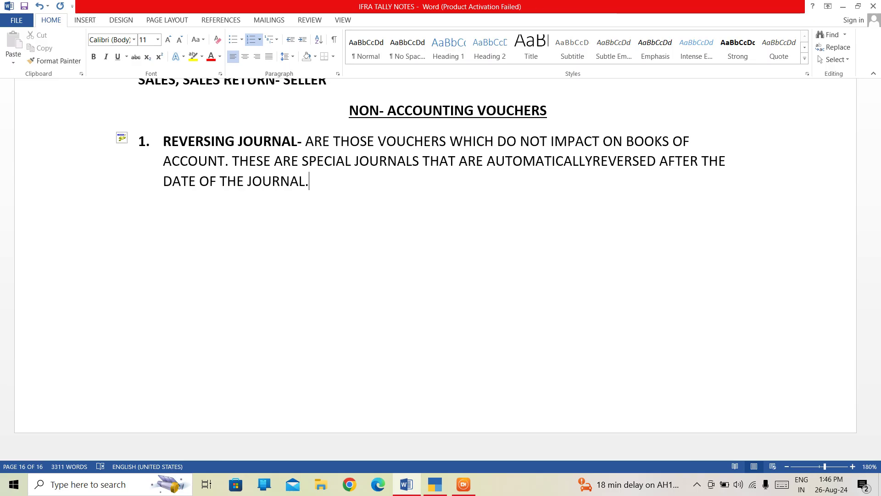
pyautogui.click(589, 158)
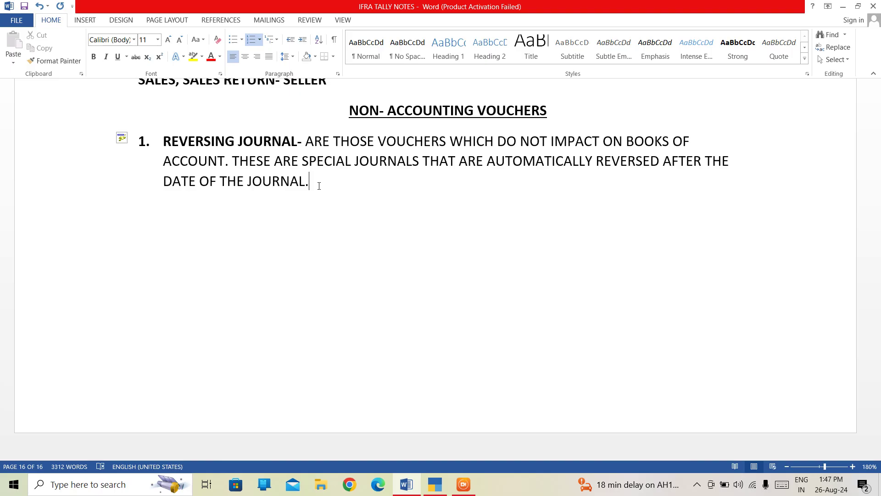
# Step: Add item 2 to the numbered list with the bold term "MEMORANDUM VOUCHER-", ending bold after it
pyautogui.press('Return')
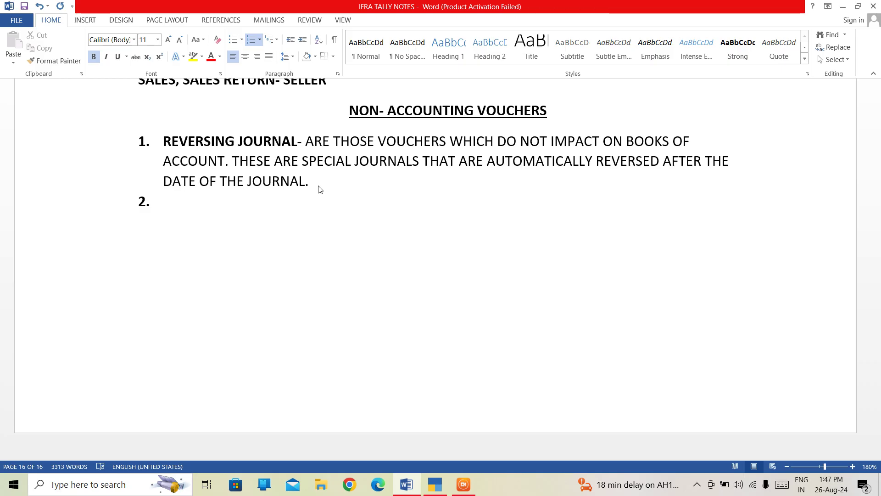
pyautogui.write('MEM')
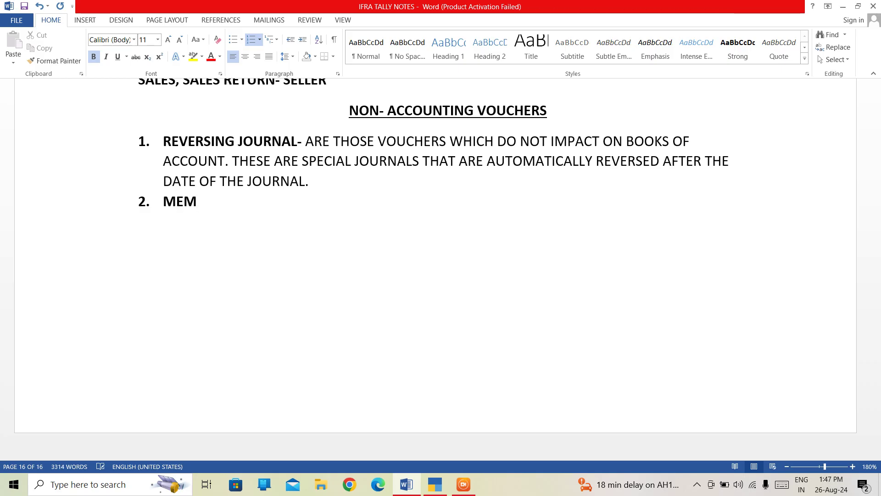
pyautogui.write('ORAND')
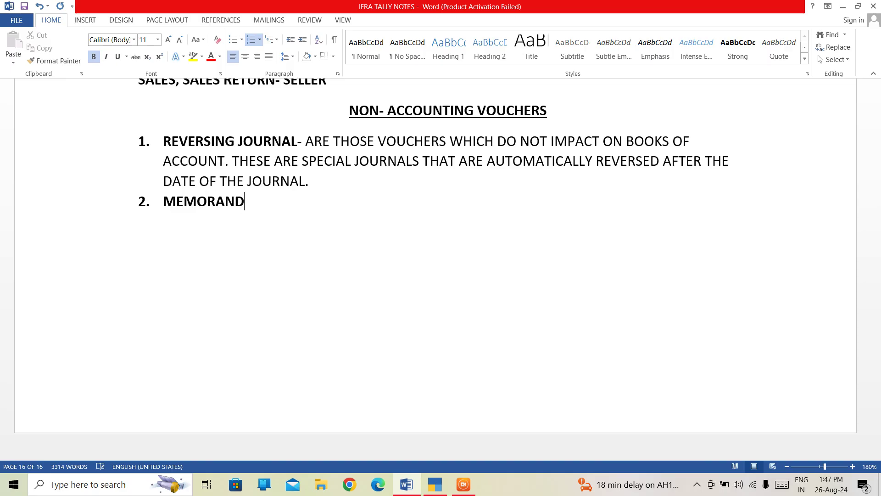
pyautogui.write('UM VOUCHER-')
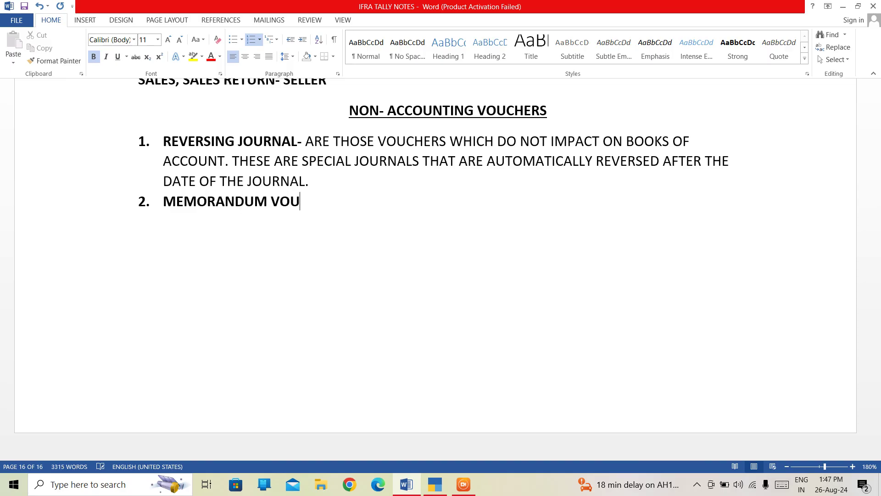
pyautogui.hotkey('ctrl', 'b')
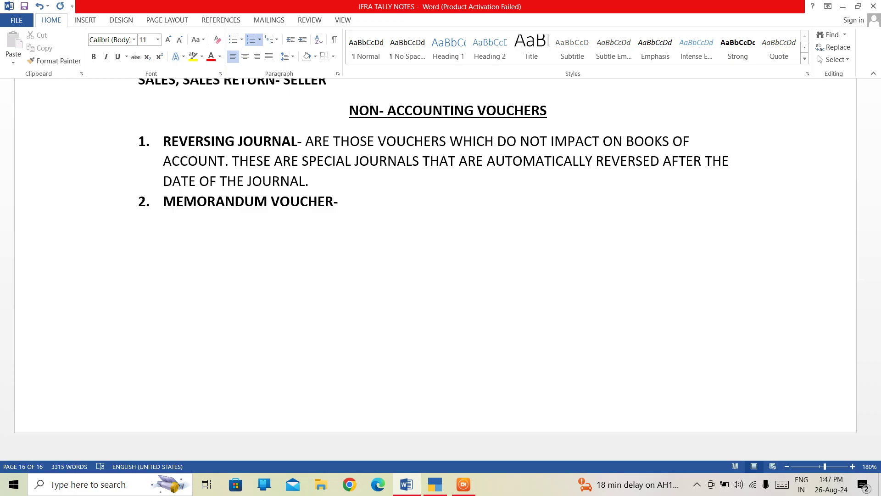
# Step: Begin the memorandum voucher definition in regular text with "ALSO KNOWN AS MEMO VOUCHER."
pyautogui.write('ALSO')
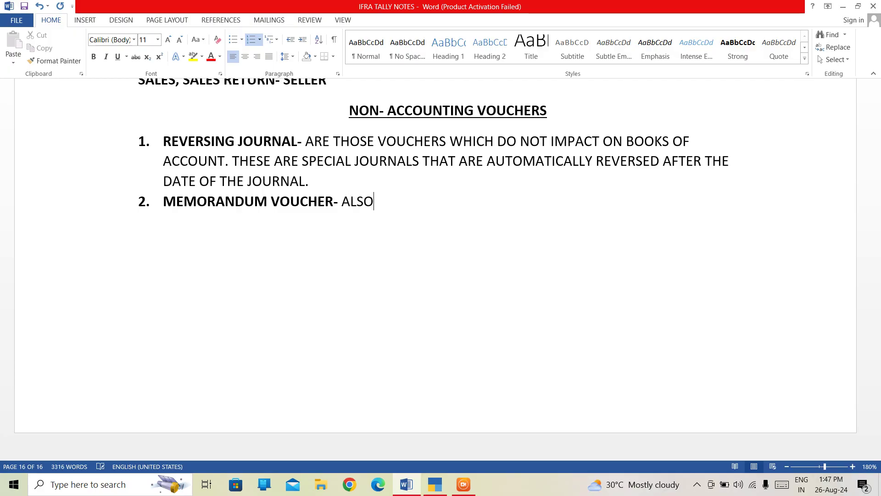
pyautogui.write(' KNOWN AS ')
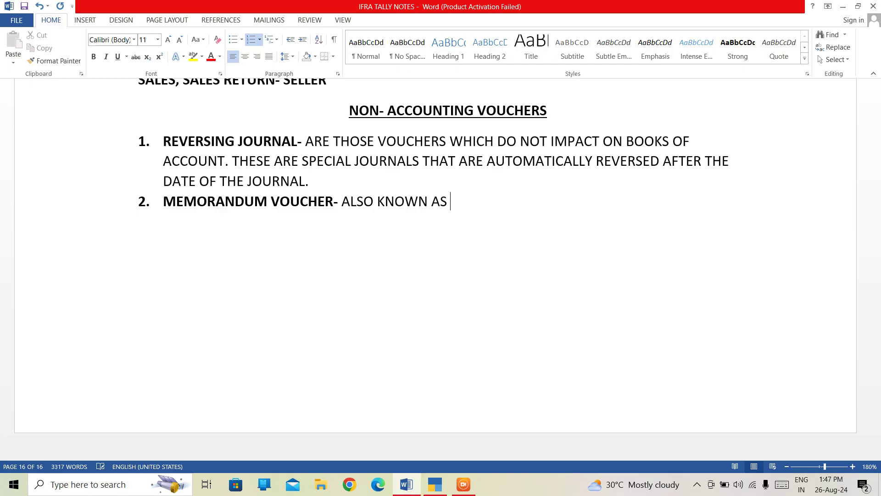
pyautogui.write('MEMO VOUCHER')
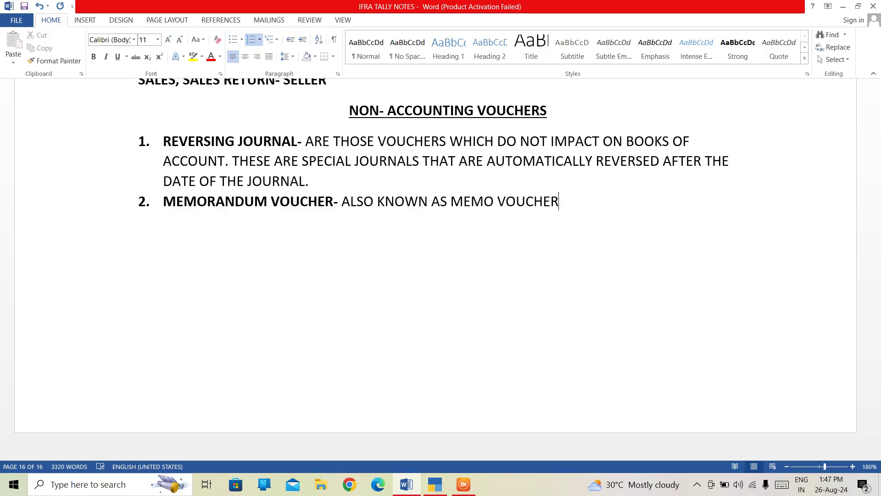
pyautogui.write('.')
# Step: Start a second sentence in item 2 with the words "ITS ENTRIES DOES NOT POST TO"
pyautogui.write('ITS ENTRIE')
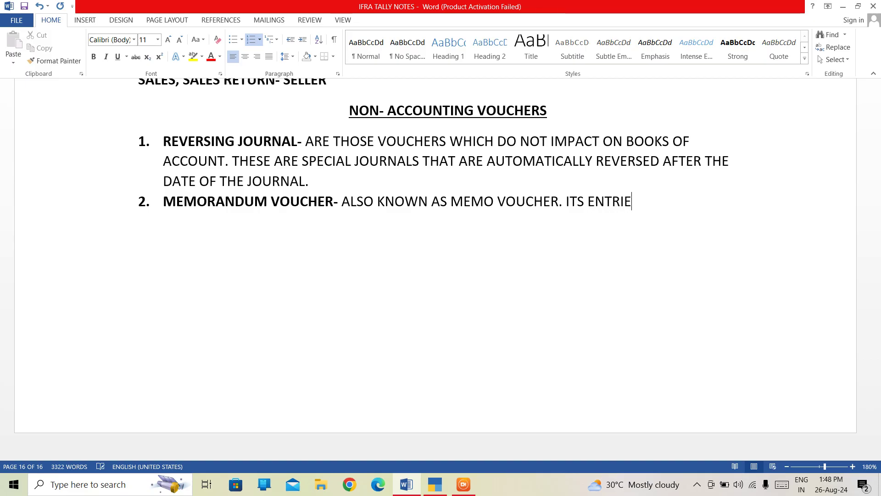
pyautogui.write('S DOS')
pyautogui.press('BackSpace')
pyautogui.write('ES NO')
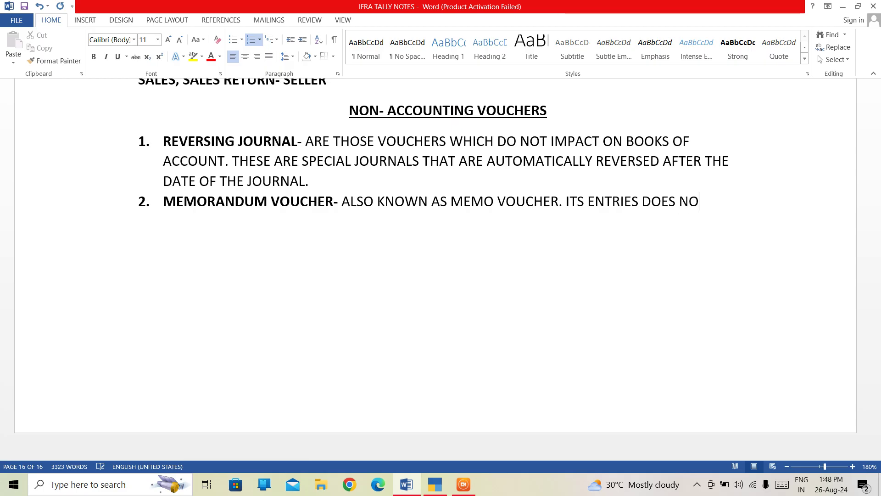
pyautogui.write('T POST TO')
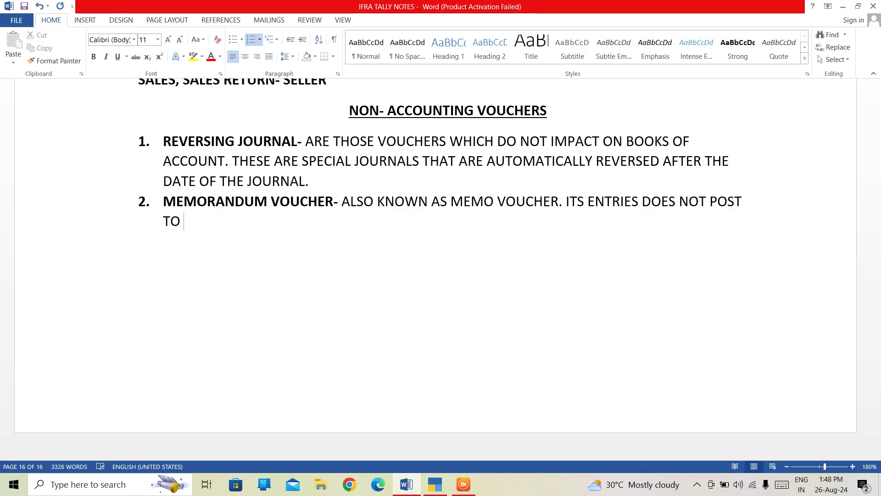
# Step: Finish the item 2 sentence with "LEDGER BUT STORES THEM IN A SEPARATE MEMORANDUM REGISTER.", adding the missing "H" in "THEM"
pyautogui.write(' LEDGER BUT S')
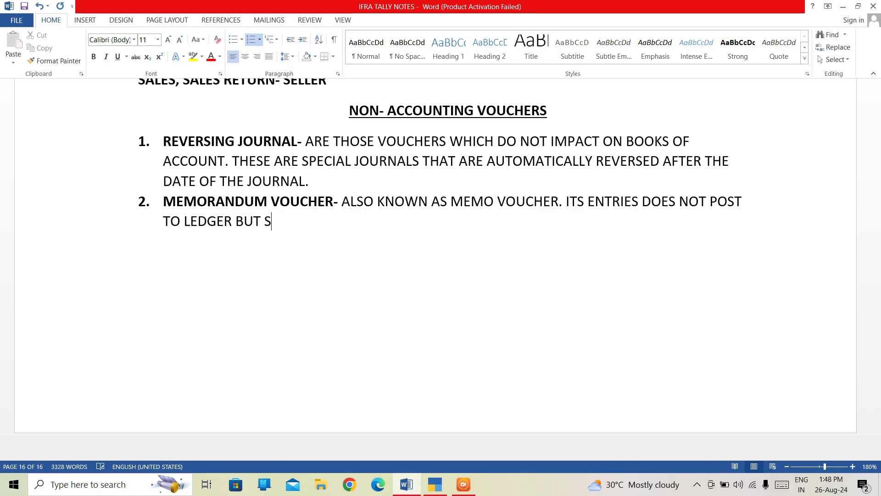
pyautogui.write('TO')
pyautogui.press('BackSpace')
pyautogui.write('TOR')
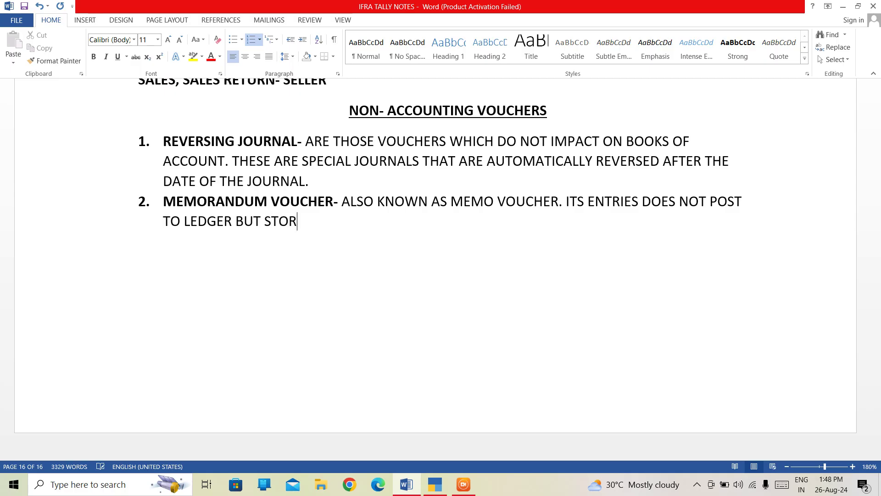
pyautogui.write('ES')
pyautogui.write('TEM IN A SEPARATE')
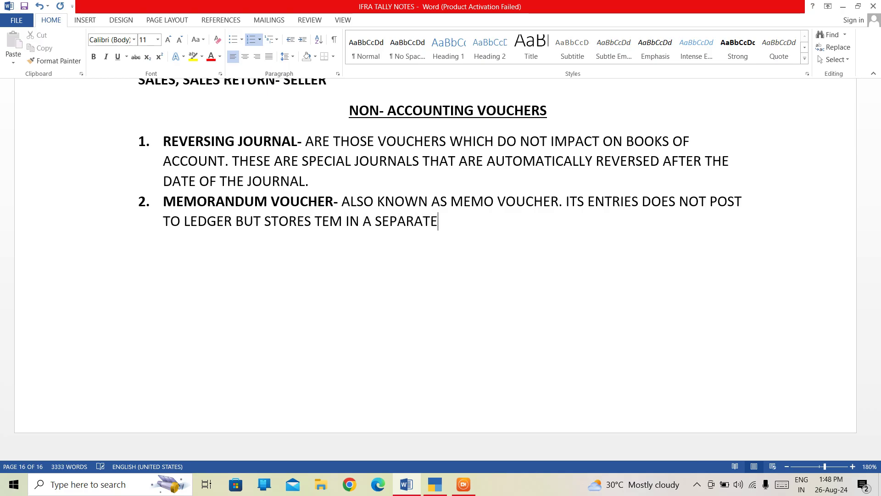
pyautogui.write(' MEMO')
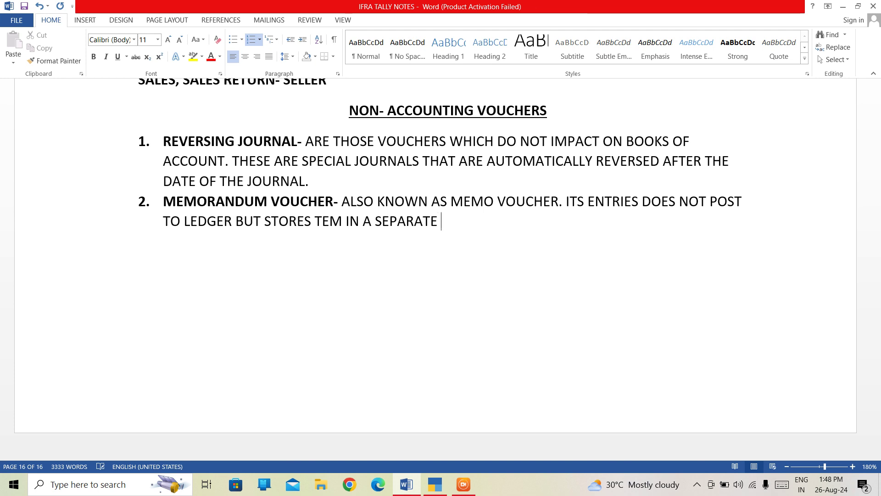
pyautogui.write('RA')
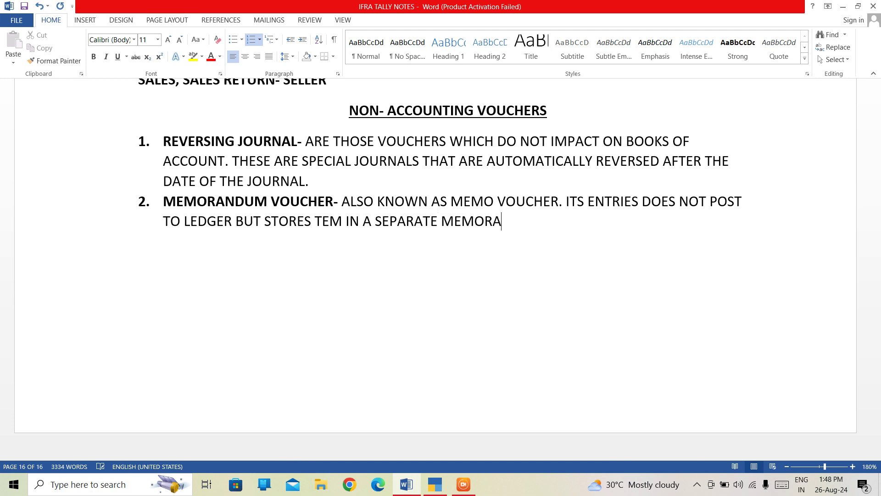
pyautogui.write('NDUM REG')
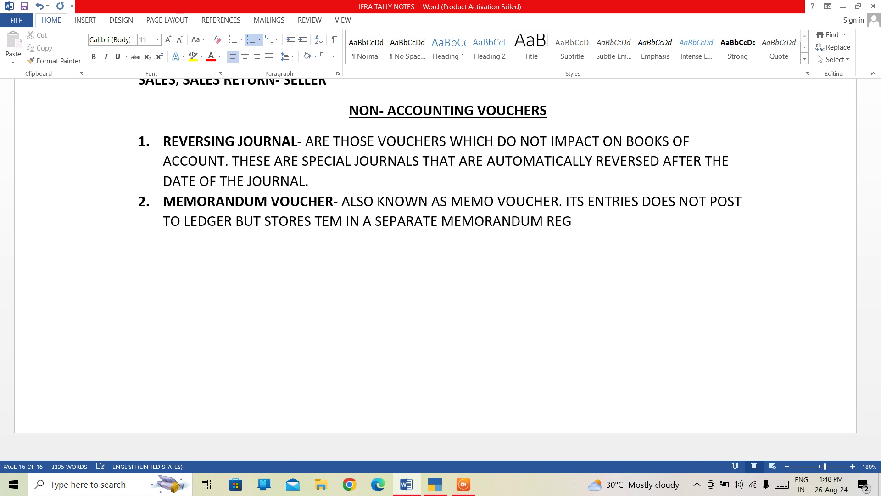
pyautogui.write('ISTER.')
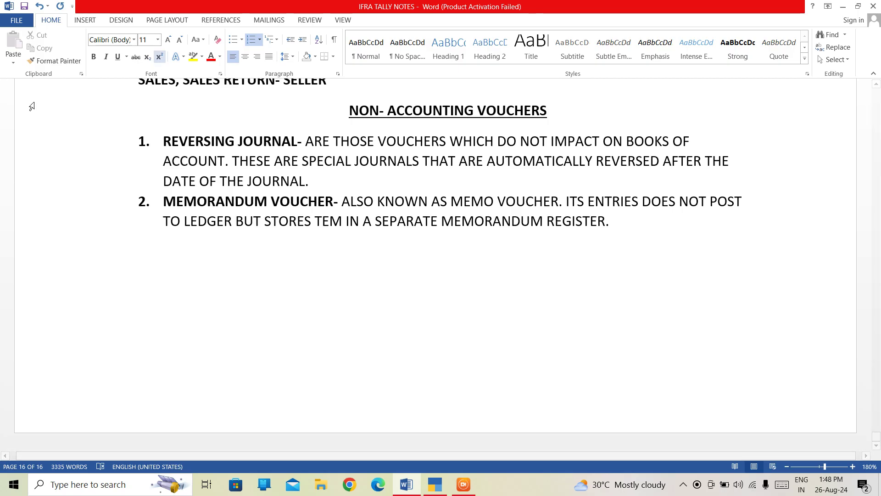
pyautogui.click(322, 222)
pyautogui.write('H')
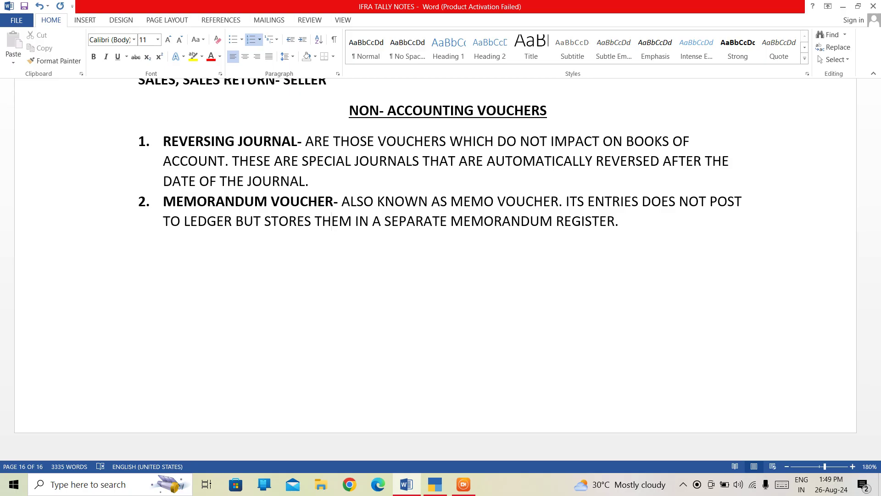
# Step: Add item 3 to the numbered list with the bold term "MARK AS OPTIONAL VOUCHER-", ending bold after it
pyautogui.press('Right')
pyautogui.press('Right')
pyautogui.press('Right')
pyautogui.press('Right')
pyautogui.press('Right')
pyautogui.press('Right')
pyautogui.press('Right')
pyautogui.press('Right')
pyautogui.press('Right')
pyautogui.press('Right')
pyautogui.press('Right')
pyautogui.press('Right')
pyautogui.press('Right')
pyautogui.press('Right')
pyautogui.press('Right')
pyautogui.press('Right')
pyautogui.press('Right')
pyautogui.press('Right')
pyautogui.press('Right')
pyautogui.press('Right')
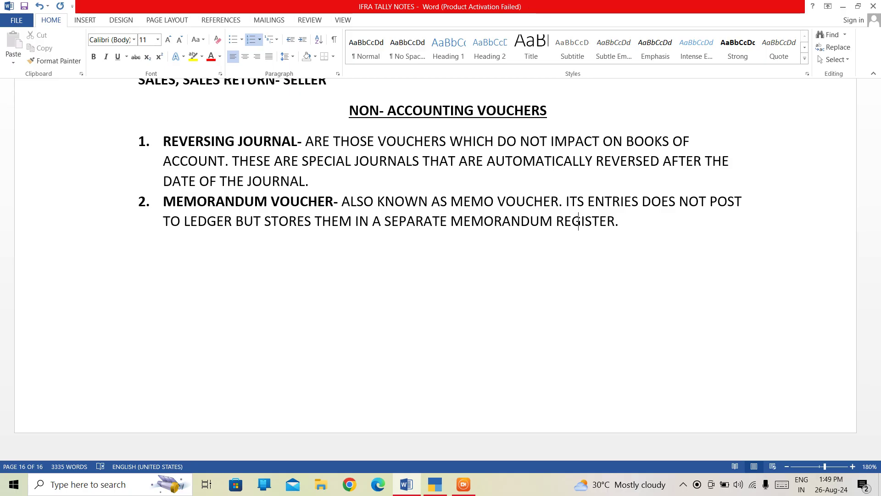
pyautogui.press('Return')
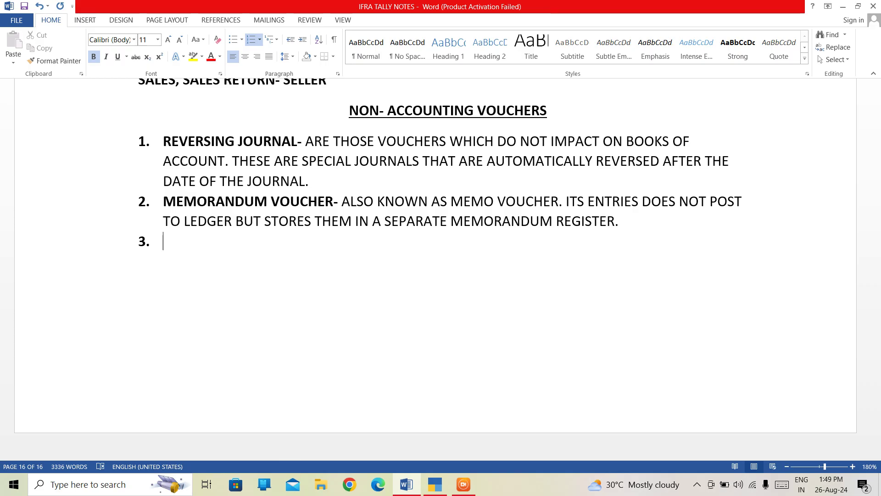
pyautogui.write('MARK AS')
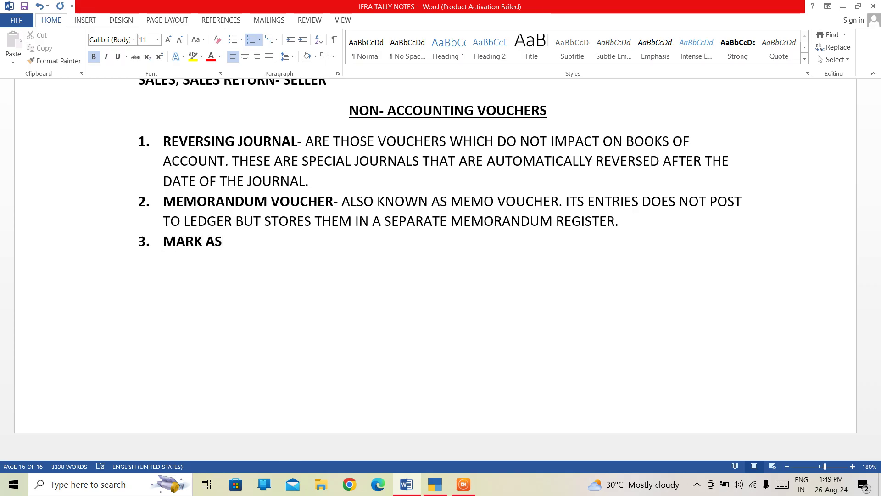
pyautogui.write(' OPTIONA')
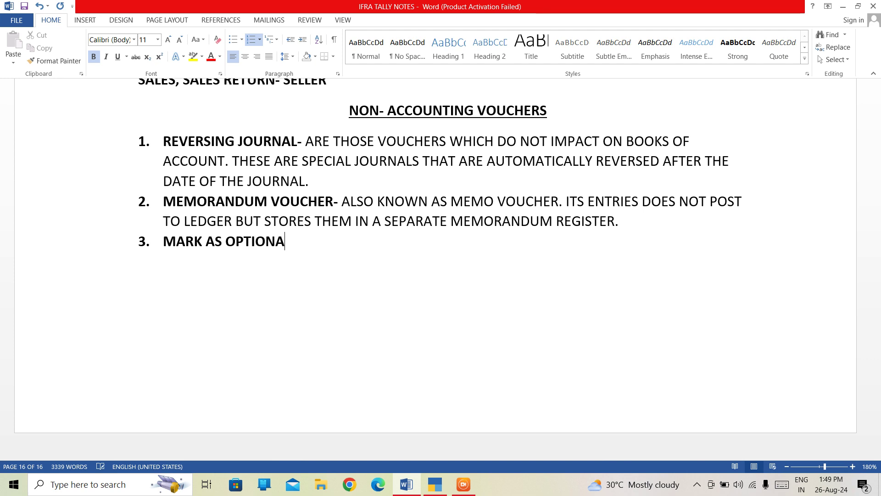
pyautogui.write('L VOU')
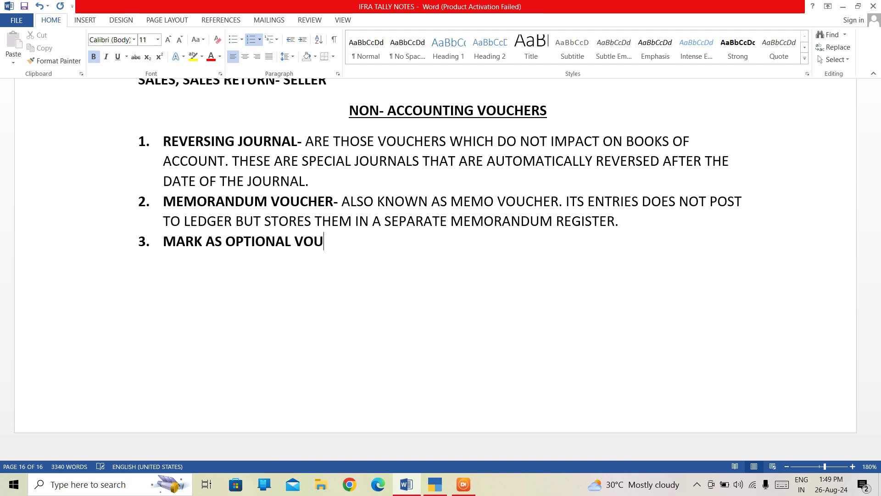
pyautogui.write('CHER-')
pyautogui.hotkey('ctrl', 'b')
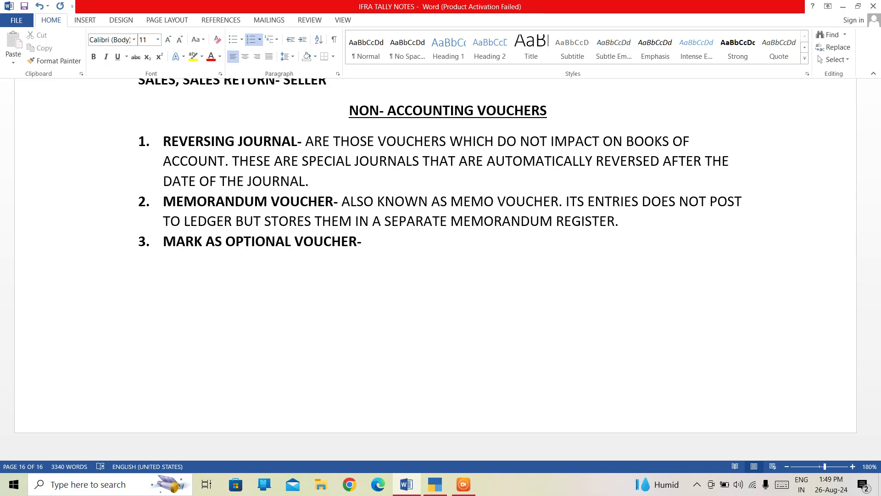
# Step: Begin the item 3 definition in regular text with "ANY VOUCHER IN TALLY CAN BE MARKED AS OPTIONAL BY PRESSING (CTRL+L)"
pyautogui.write('ANY ')
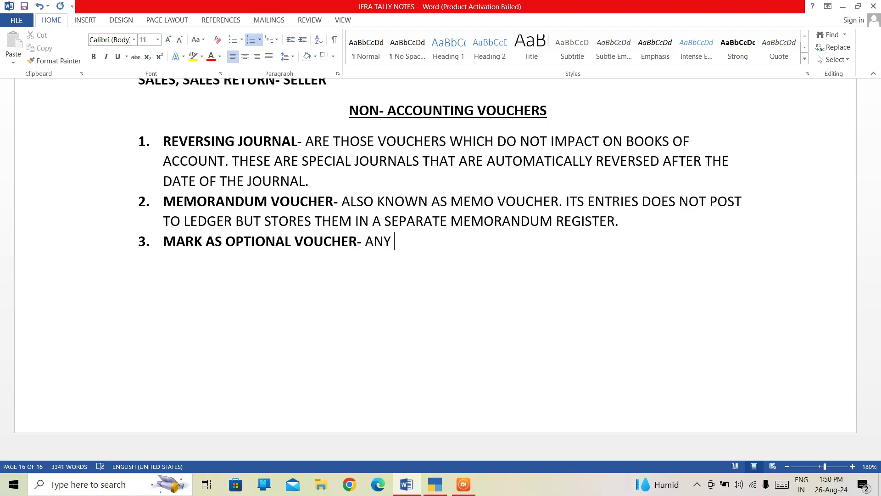
pyautogui.write('VOUCHER')
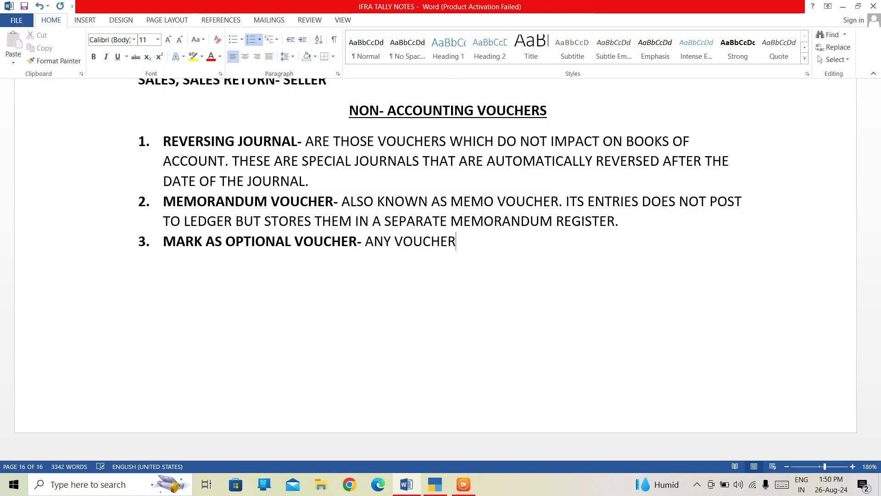
pyautogui.write(' IN TALLY')
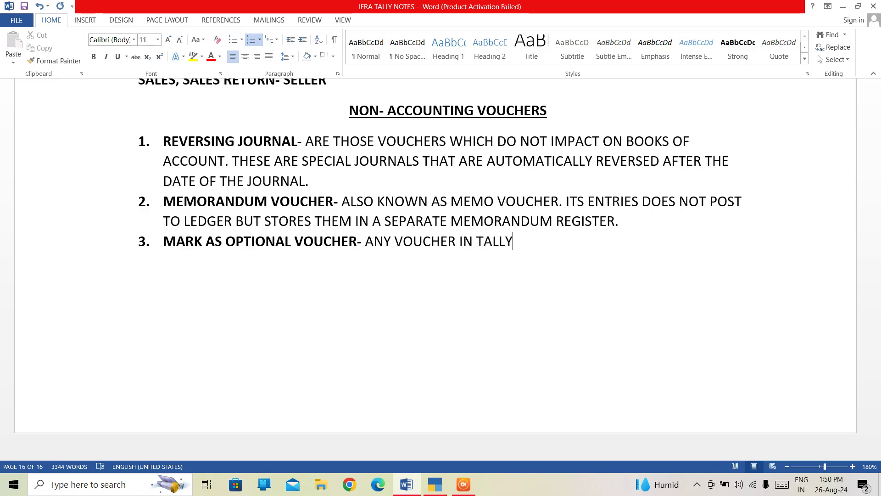
pyautogui.write(' CAN BE ')
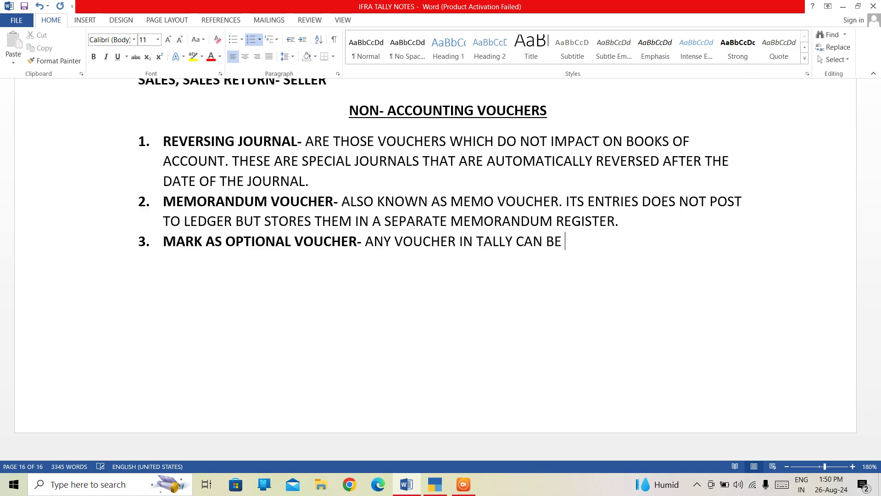
pyautogui.write('MARKED AS')
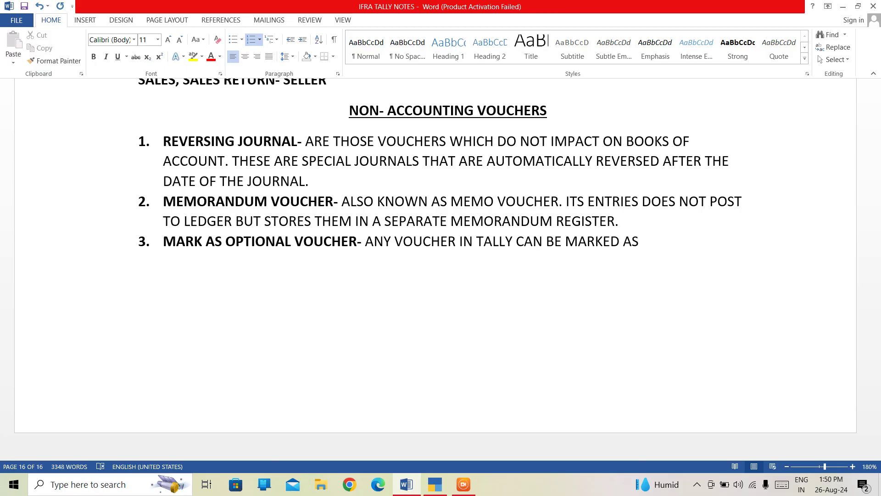
pyautogui.write(' OPTIONAL BY')
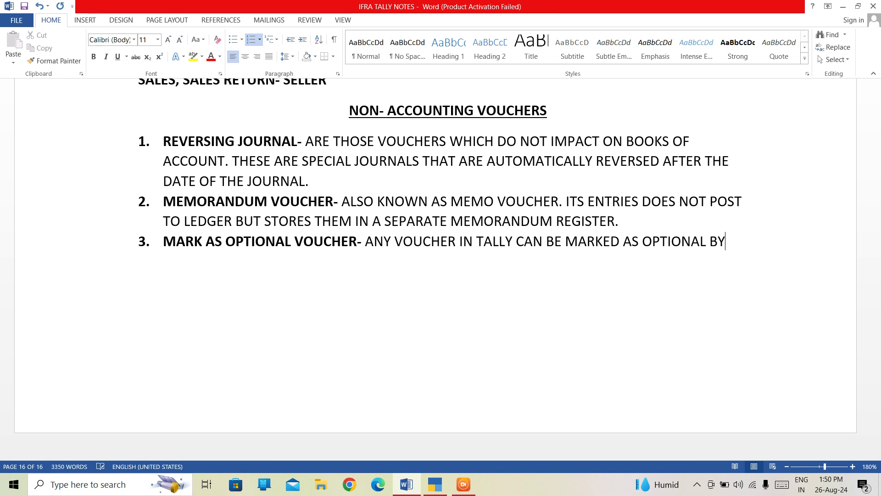
pyautogui.write(' PRESSIN')
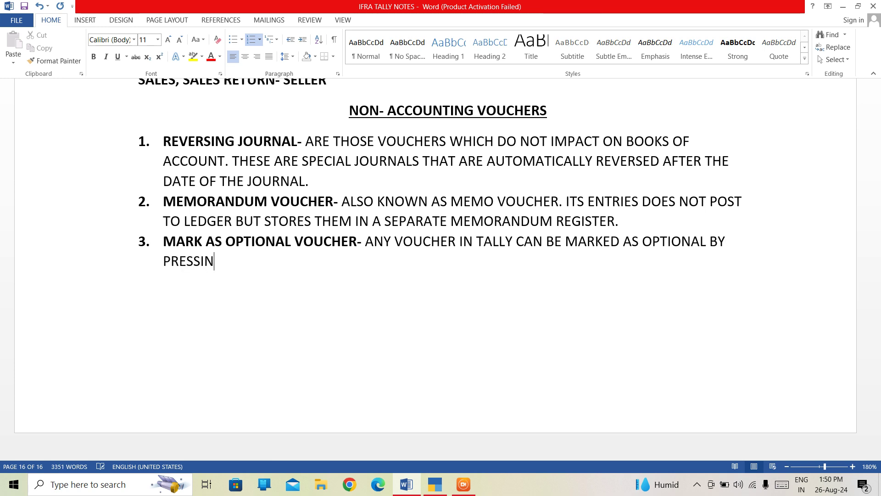
pyautogui.write('G (CTRL+L')
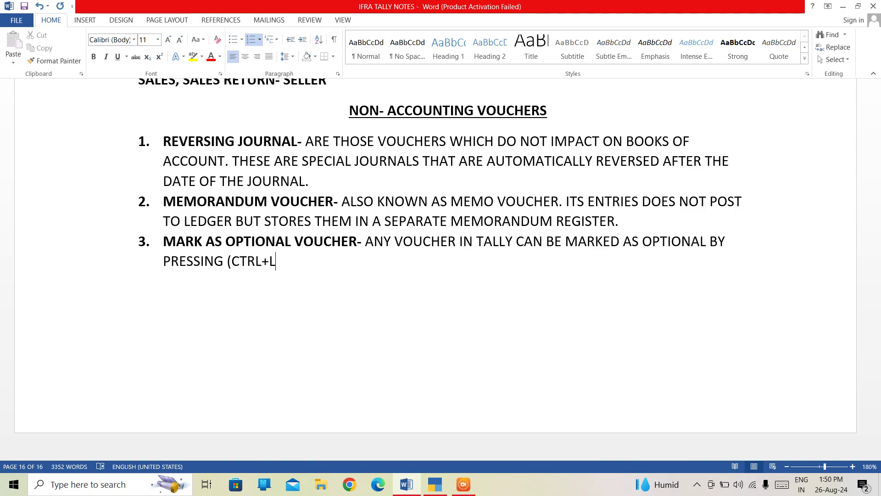
pyautogui.write(')')
# Step: Finish the item 3 sentence with "DURING VOUCHER ENTRY OR IN ATERATION MODE."
pyautogui.write('DURING ')
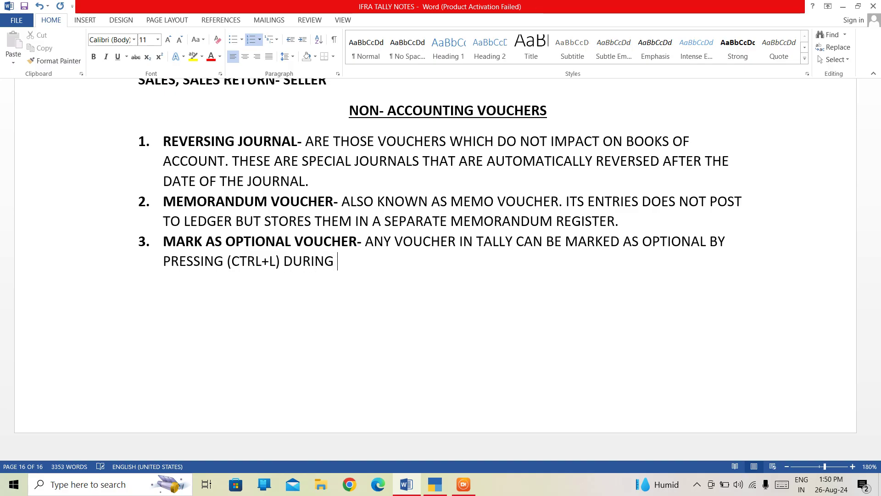
pyautogui.write('VOUCHER ENRT')
pyautogui.press('BackSpace')
pyautogui.press('BackSpace')
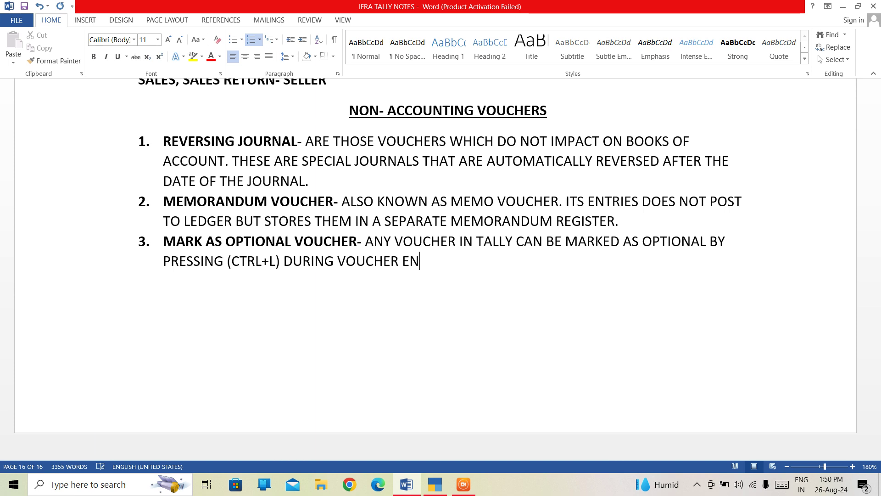
pyautogui.write('TRY OR IN ATE')
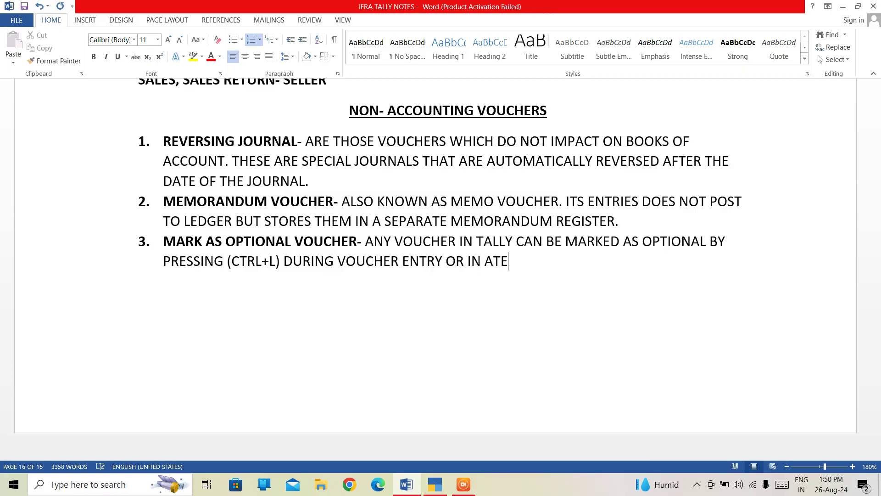
pyautogui.write('ERATIOM')
pyautogui.press('BackSpace')
pyautogui.press('BackSpace')
pyautogui.press('BackSpace')
pyautogui.press('BackSpace')
pyautogui.press('BackSpace')
pyautogui.press('BackSpace')
pyautogui.press('BackSpace')
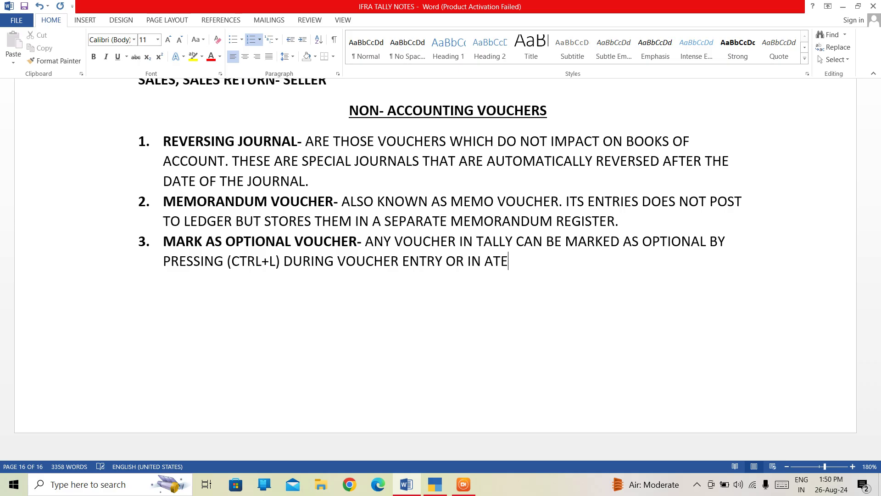
pyautogui.write('RATION ')
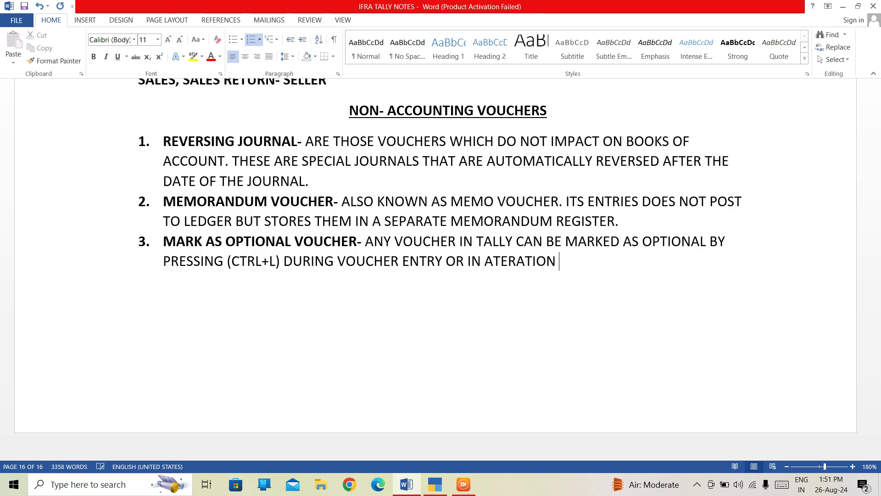
pyautogui.write('MODE.')
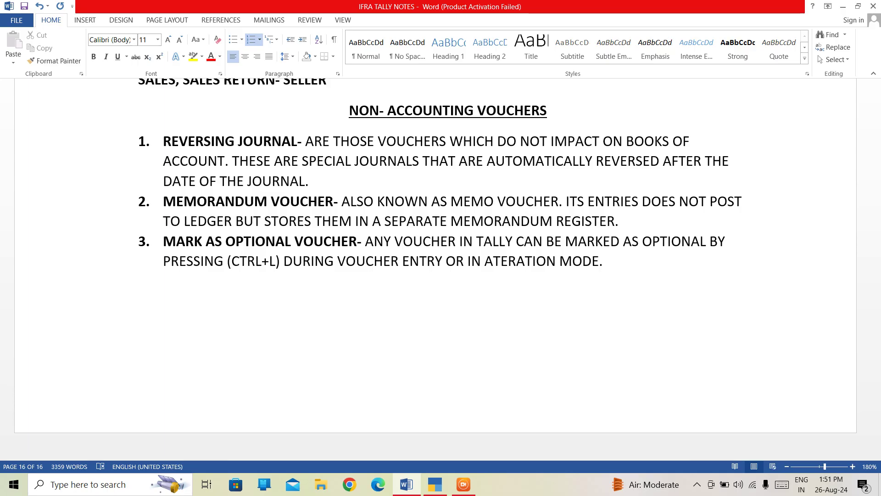
# Step: Add item 4 to the numbered list with the bold term "MARK AS POST DATED VOUCHER-", ending bold after it
pyautogui.press('Return')
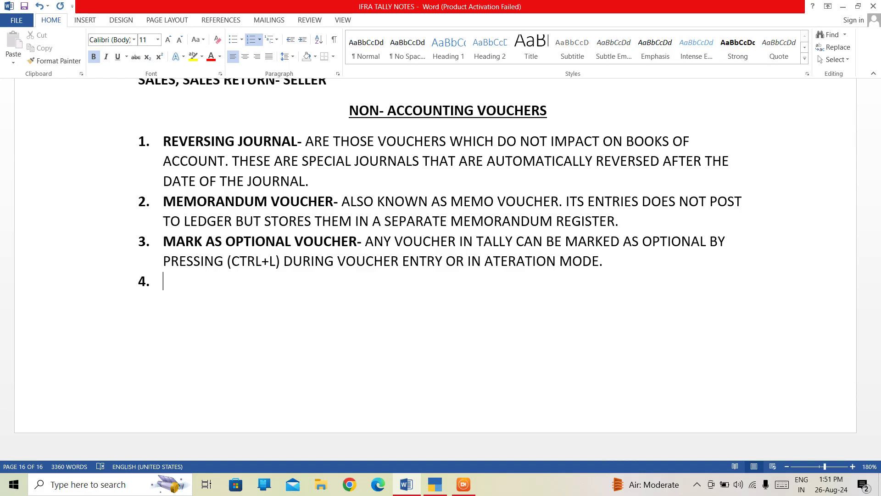
pyautogui.write('MARK')
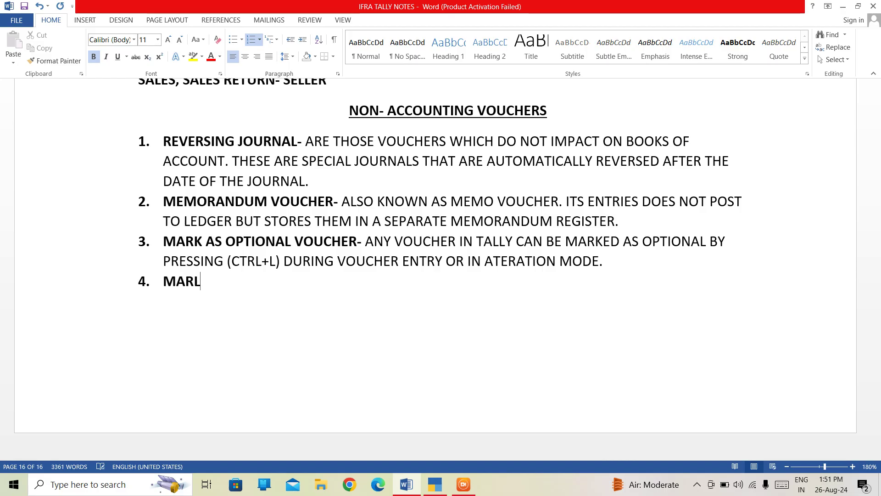
pyautogui.press('BackSpace')
pyautogui.write('K AS PO')
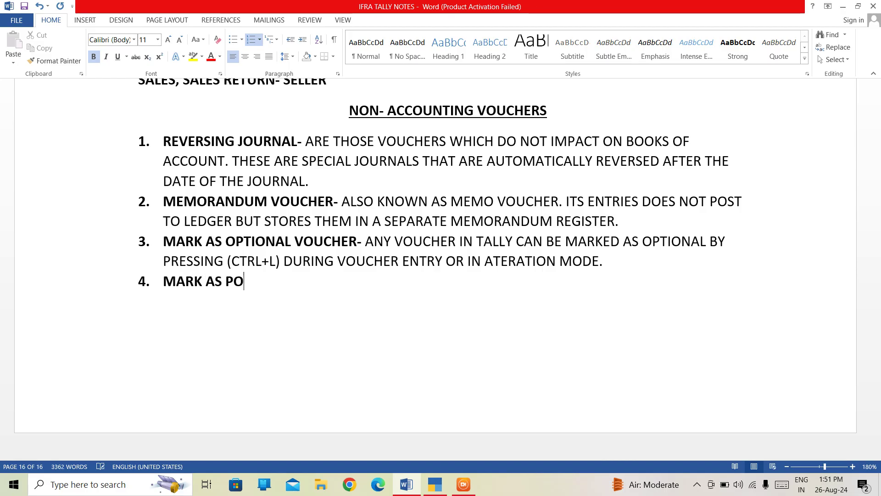
pyautogui.write('ST DATED ')
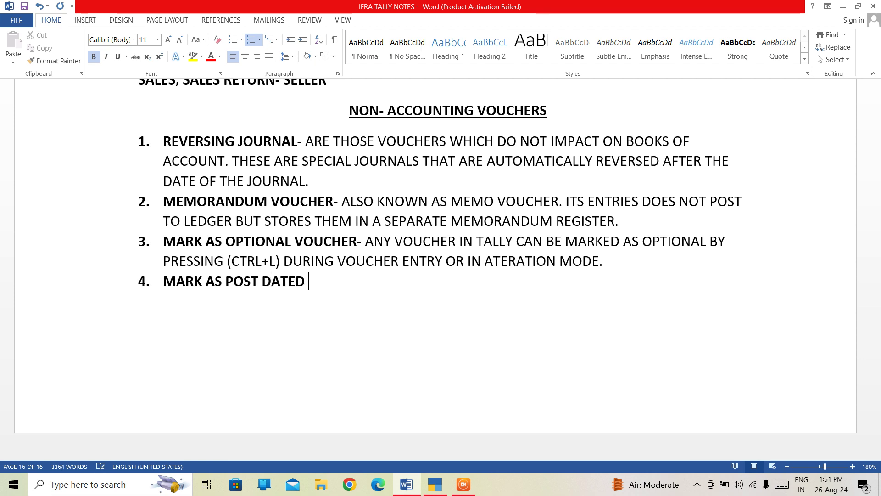
pyautogui.write('VOUCHERS')
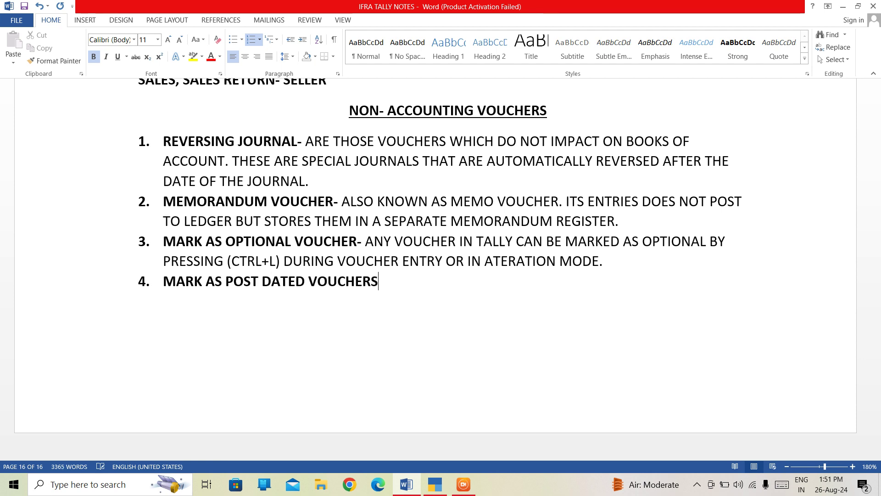
pyautogui.press('BackSpace')
pyautogui.write('-')
pyautogui.hotkey('ctrl', 'b')
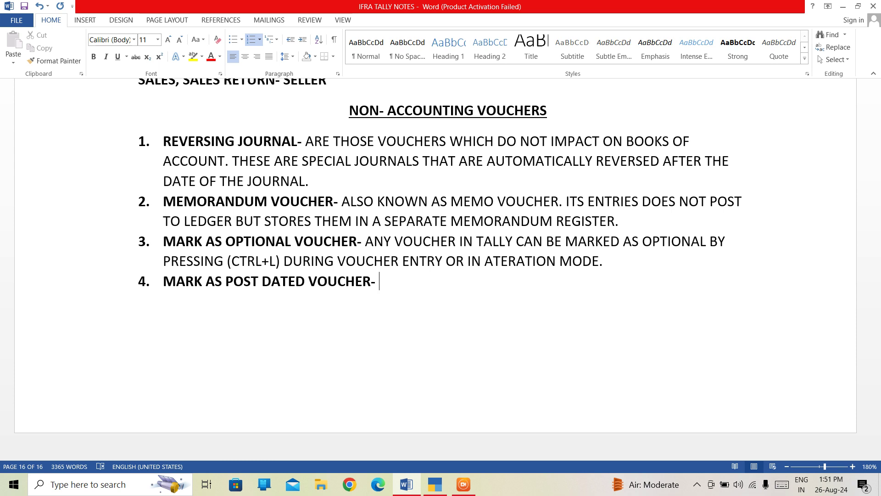
# Step: Begin the post-dated voucher definition in regular text with "IS A VOUCHER THAT IS ENTERED WITH A SPECIFIC DATE & IS"
pyautogui.write('IS A')
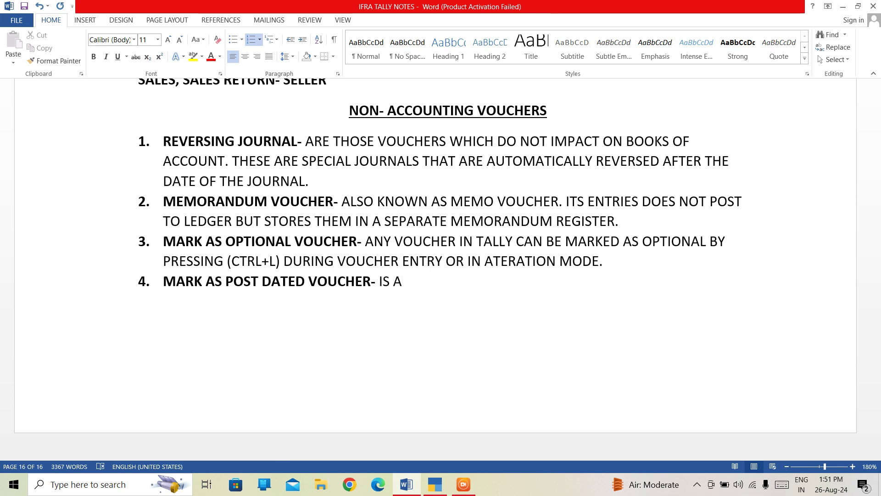
pyautogui.write('VOUCHER THAT')
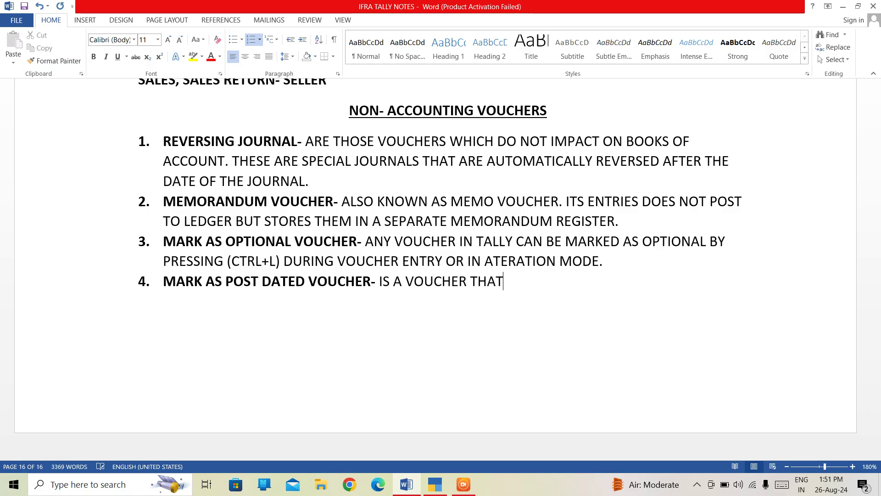
pyautogui.write(' IS ENTERED ')
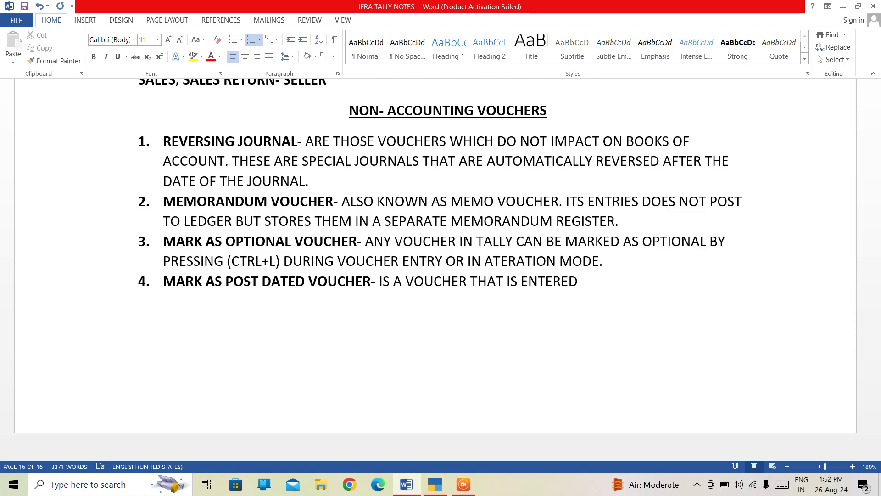
pyautogui.write('WITH A SPECI')
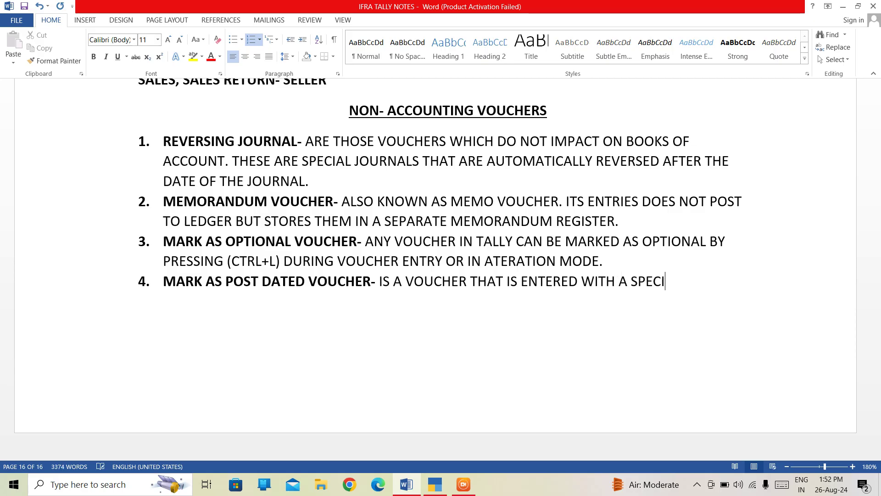
pyautogui.write('FIC ')
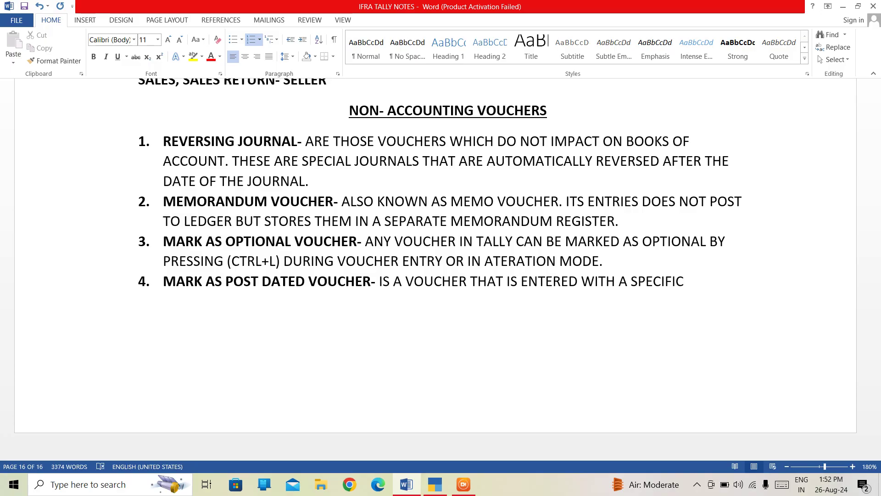
pyautogui.write('S')
pyautogui.press('BackSpace')
pyautogui.write('DATE')
pyautogui.write('& IS ')
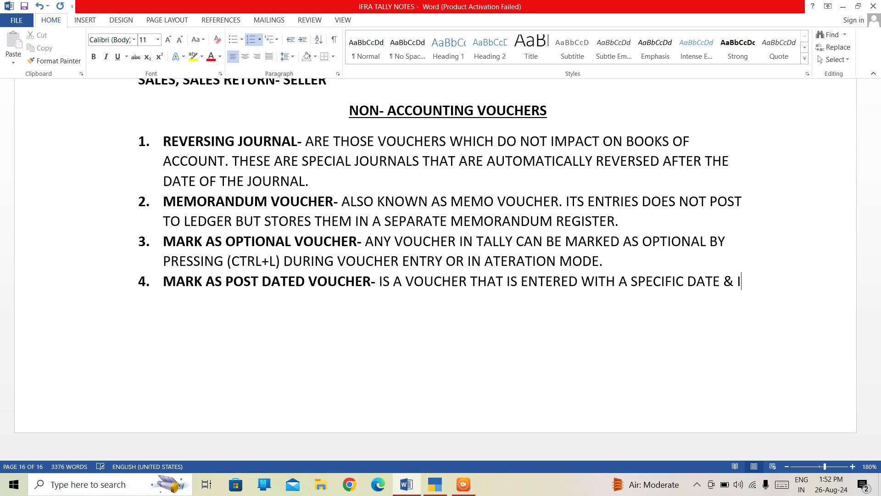
# Step: Finish the item 4 sentence with "ONLY RECORDED IN THE ACCOUNTS ON THAT DATE."
pyautogui.write('ONLY RECORDED')
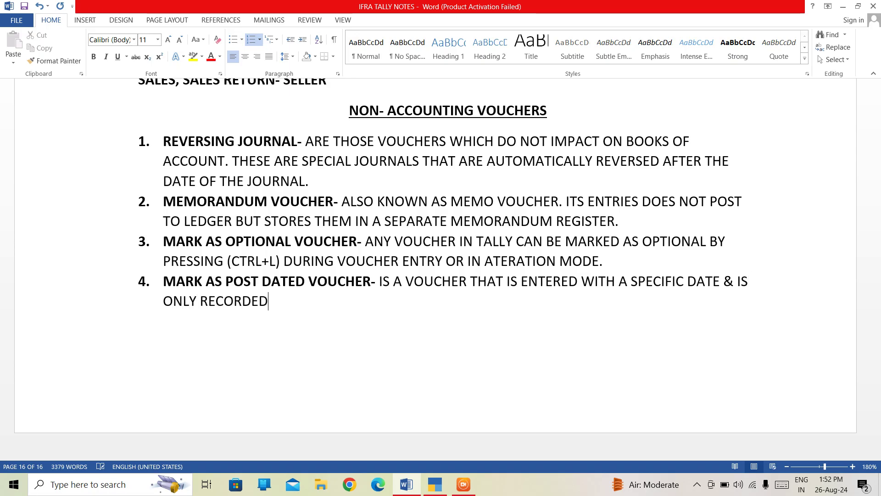
pyautogui.write(' IN THE ACC')
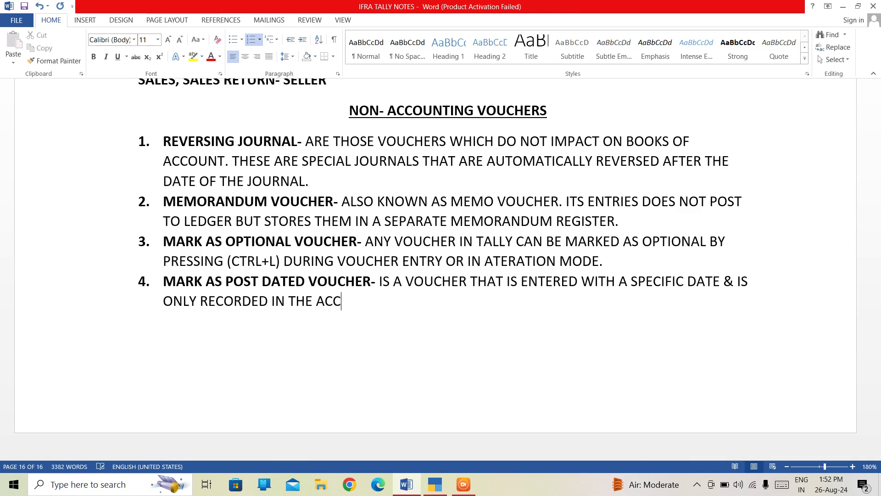
pyautogui.write('OUNTS ONTHA')
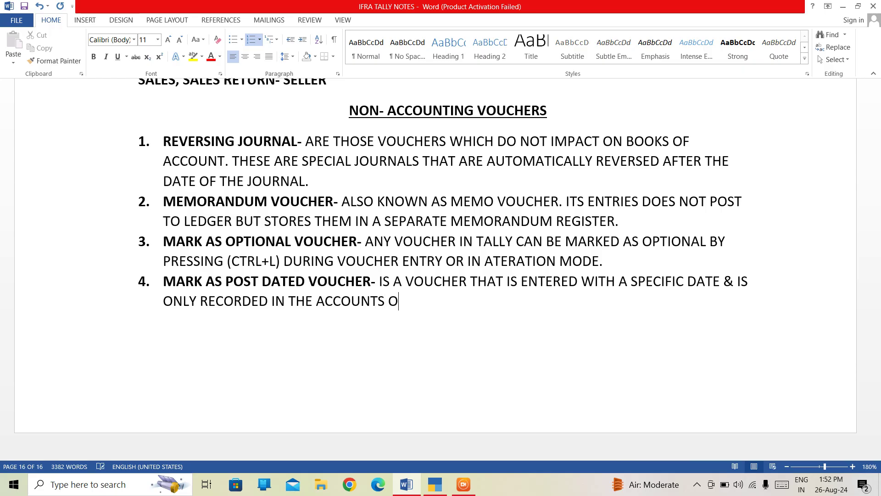
pyautogui.press('BackSpace')
pyautogui.press('BackSpace')
pyautogui.press('BackSpace')
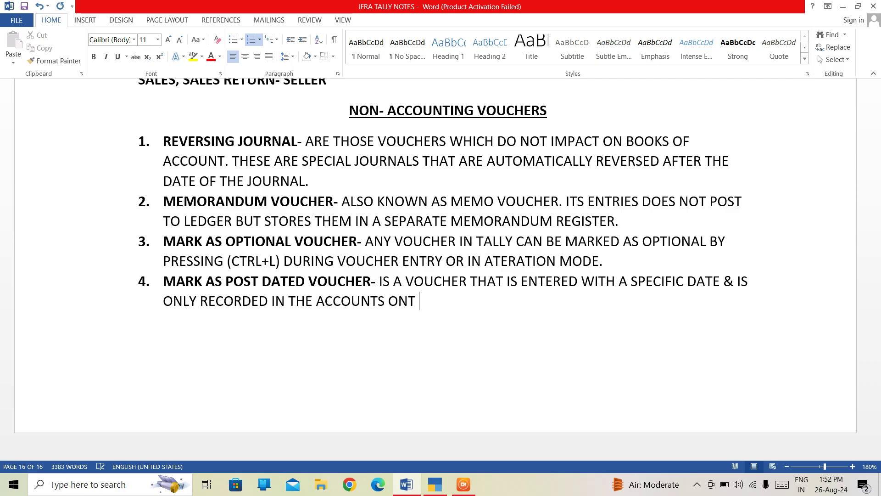
pyautogui.write('THAT D')
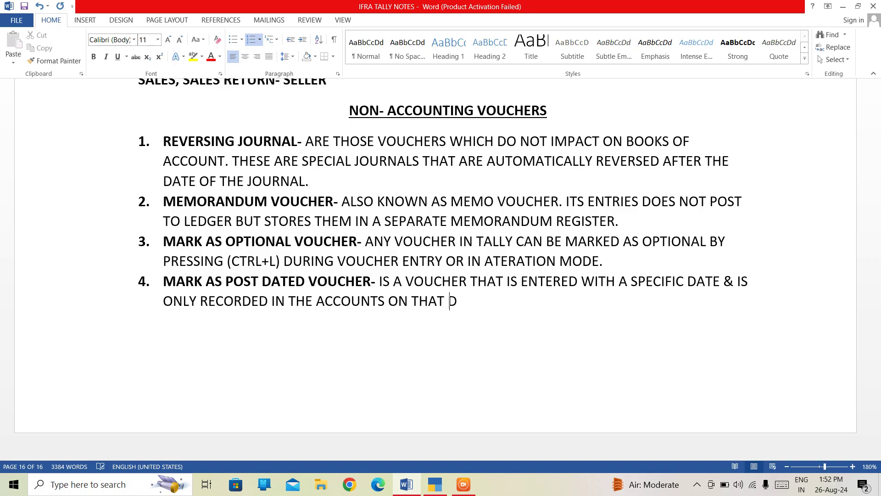
pyautogui.write('ATE.')
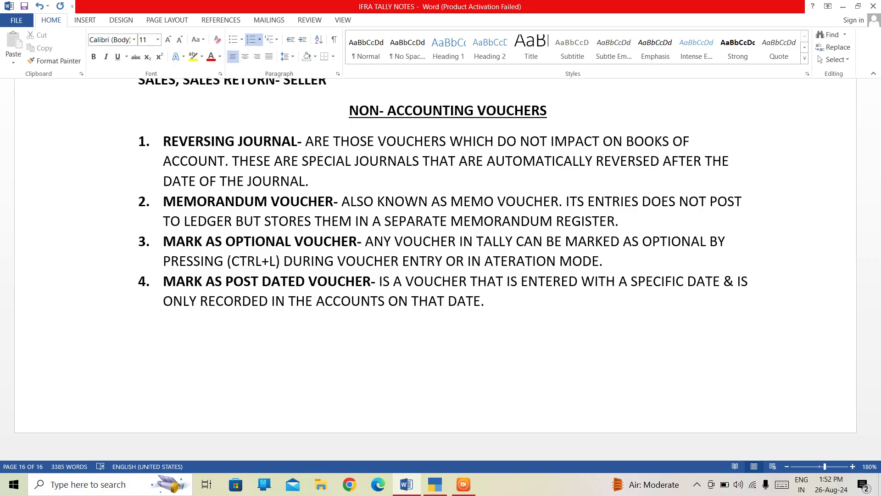